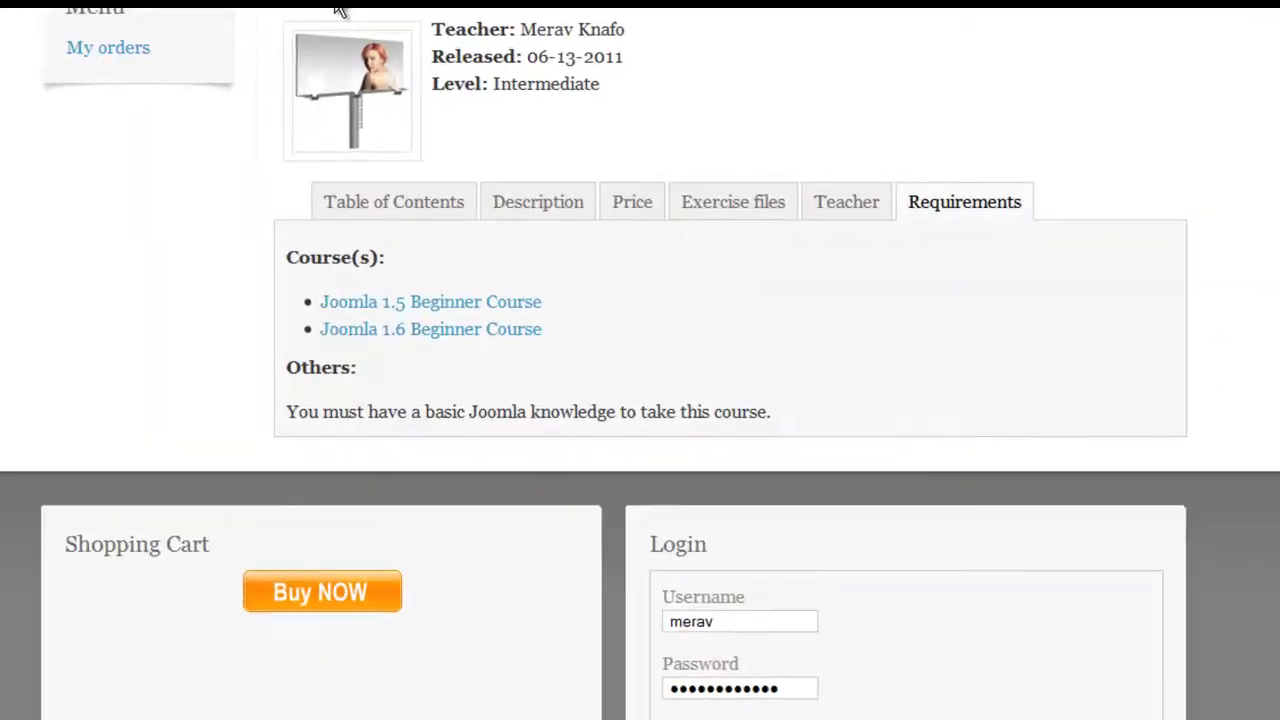
Look through the table of contents of the iJoomla Ad Agency course on its front-end page.
click(298, 288)
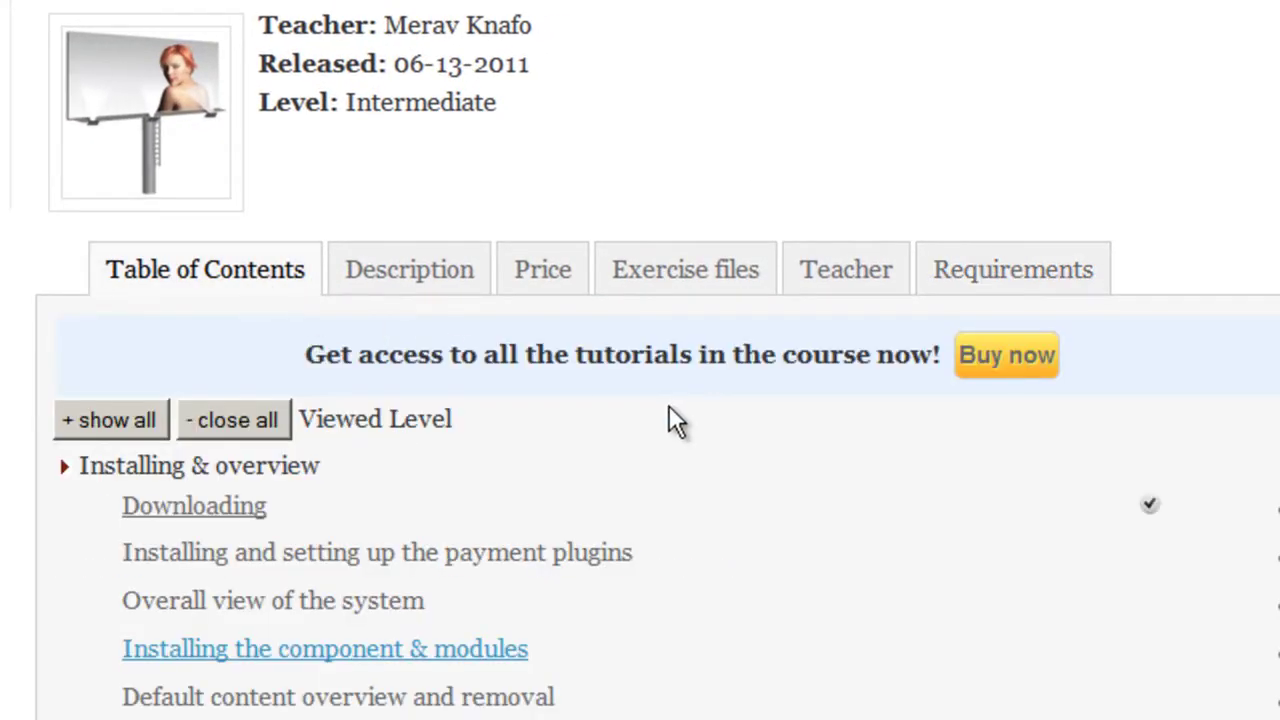
scroll(189, 403, up, 4)
scroll(423, 694, down, 3)
scroll(480, 369, down, 15)
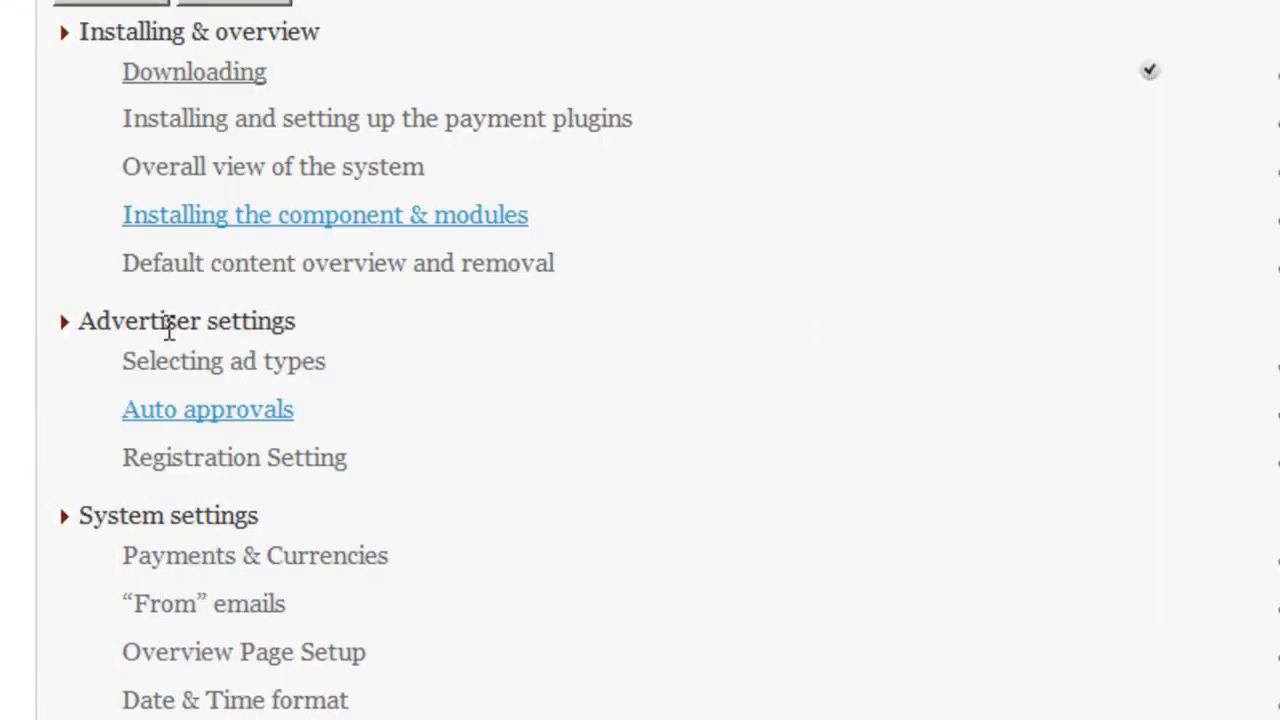
scroll(480, 369, up, 15)
scroll(475, 353, up, 5)
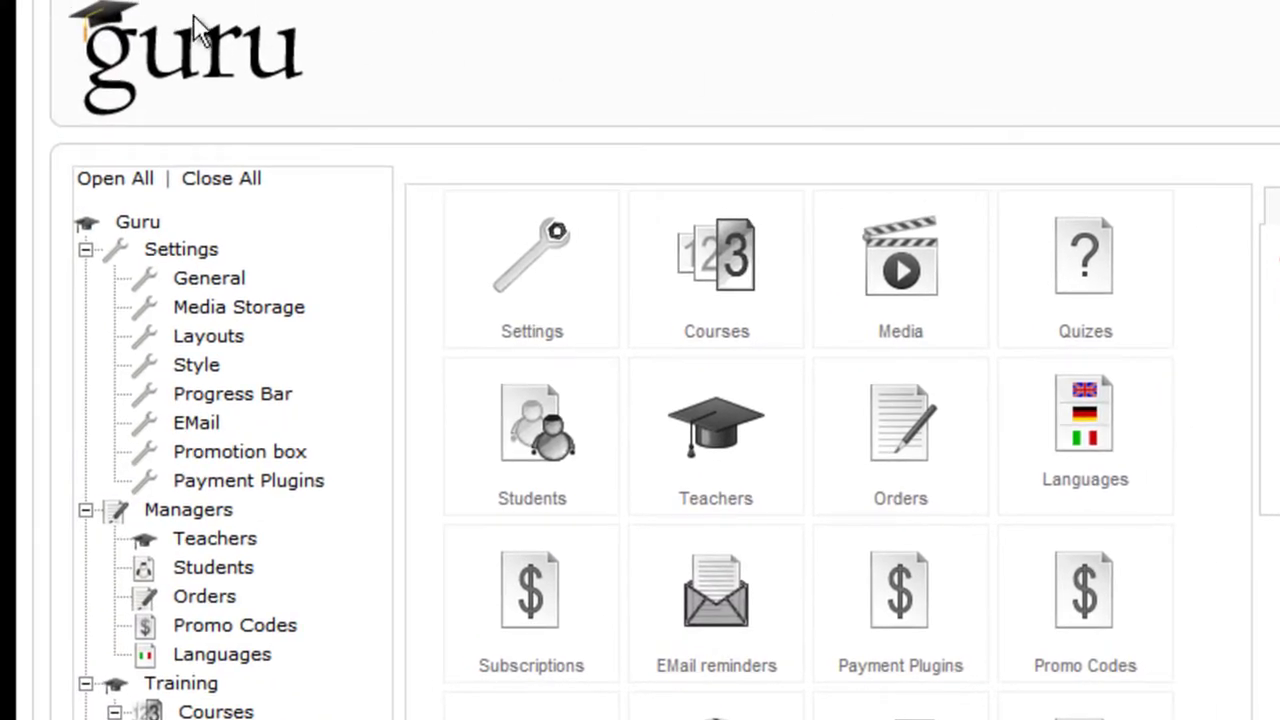
Start a new course named "Social media" and assign it to the Social Media parent category.
click(715, 312)
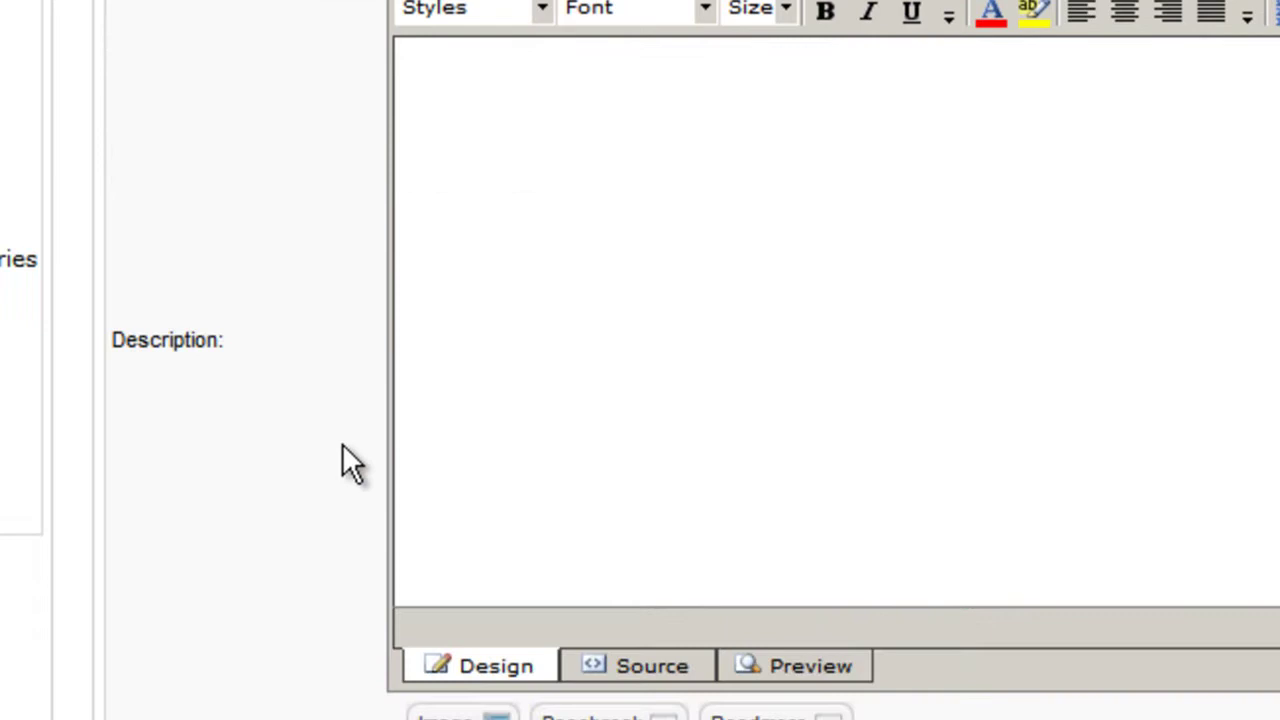
scroll(350, 463, up, 5)
click(455, 174)
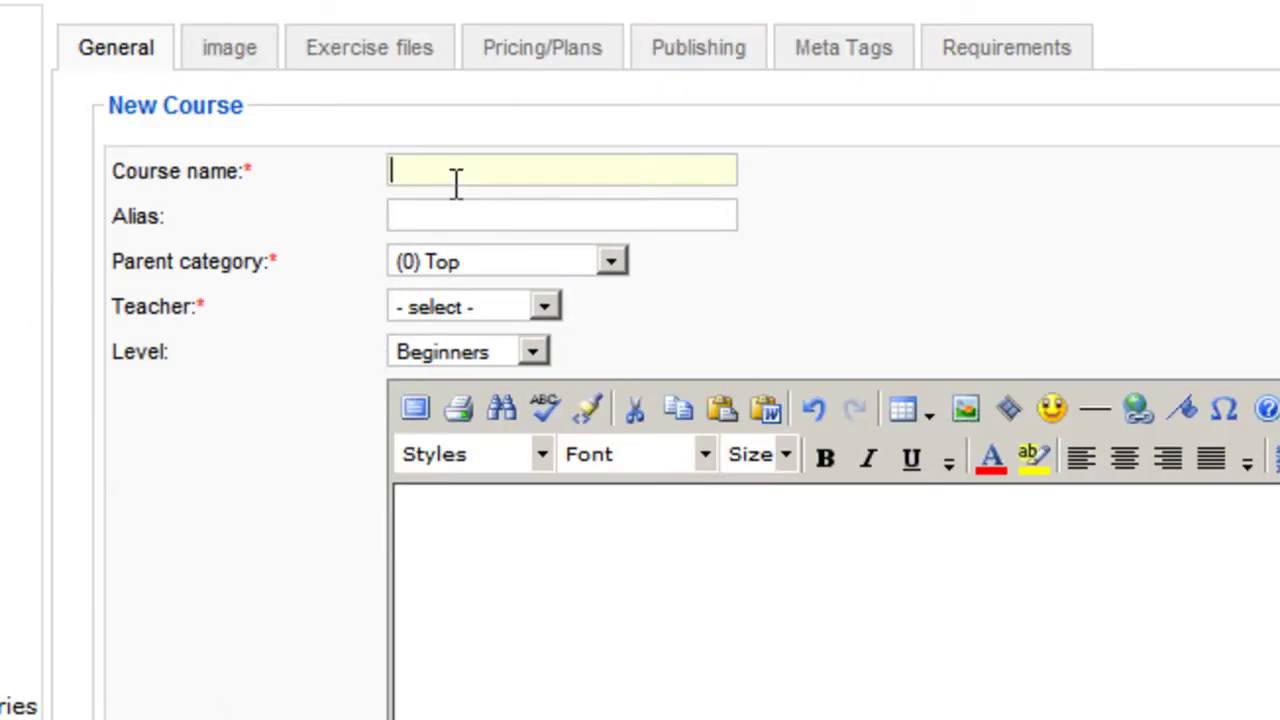
text(Social media)
click(490, 265)
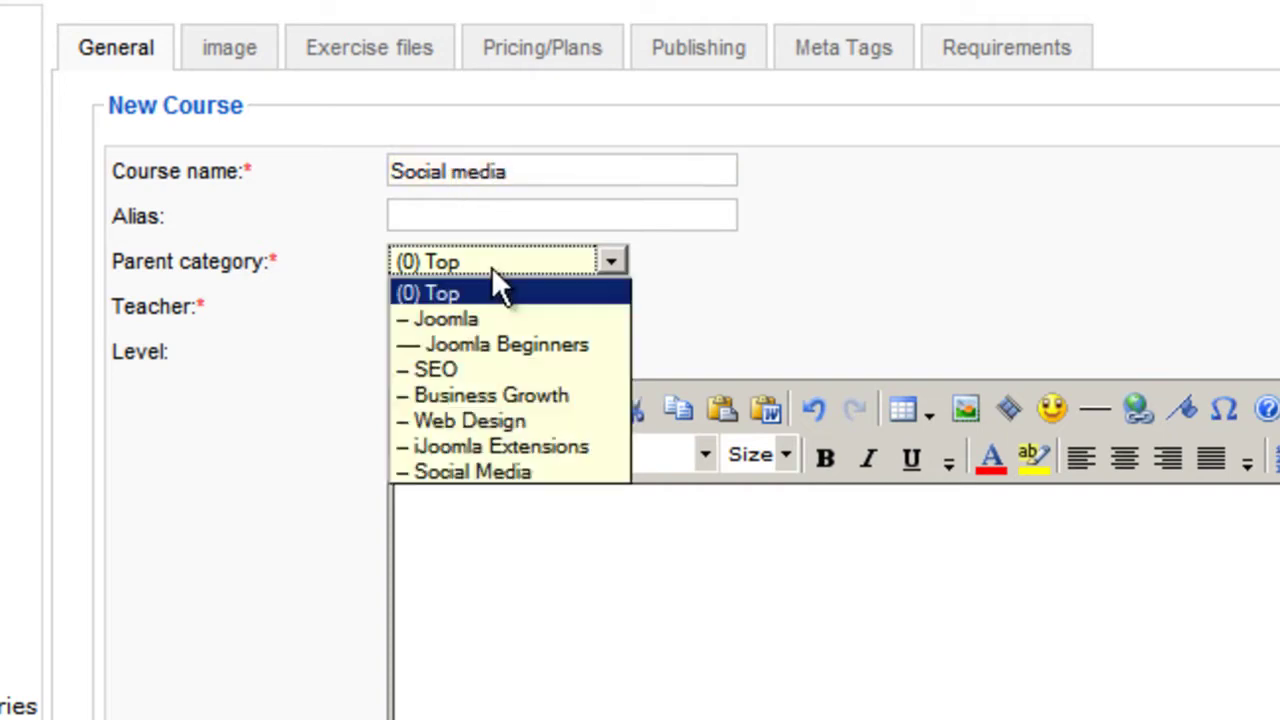
click(468, 472)
Enter "some description" as the course description and assign the first listed teacher to the course.
scroll(869, 487, down, 3)
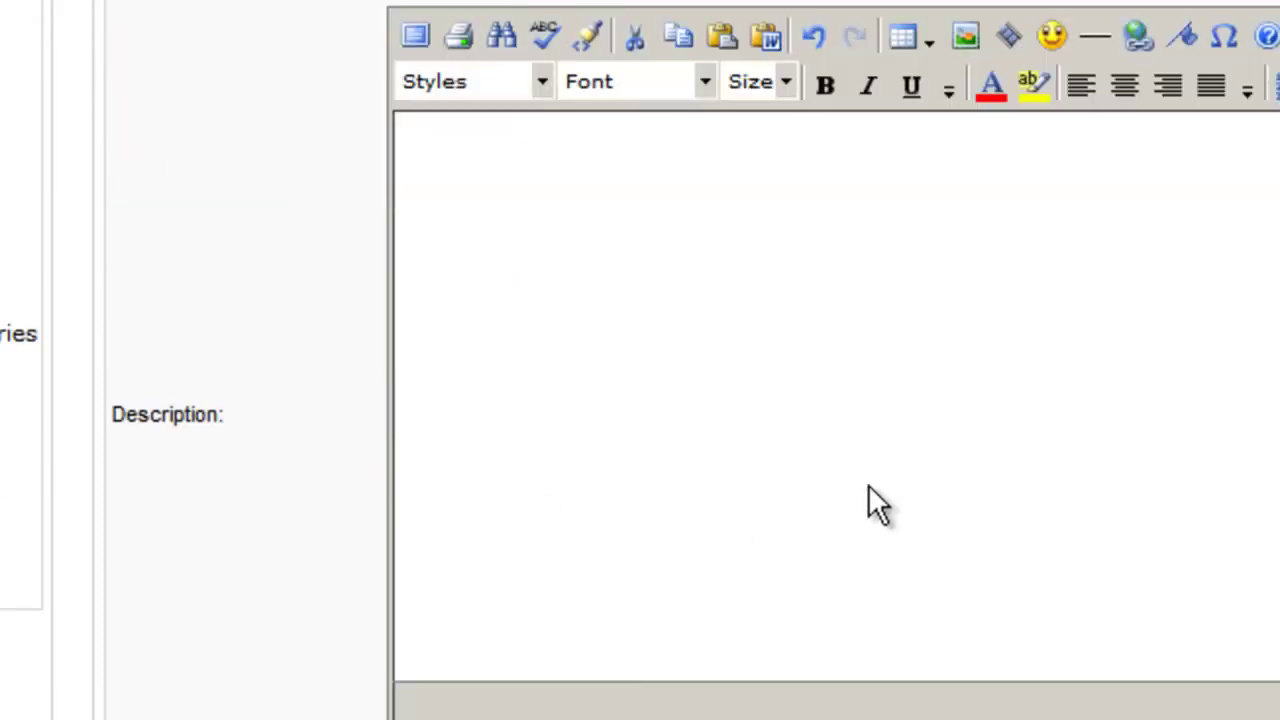
click(869, 487)
text(some descriptio)
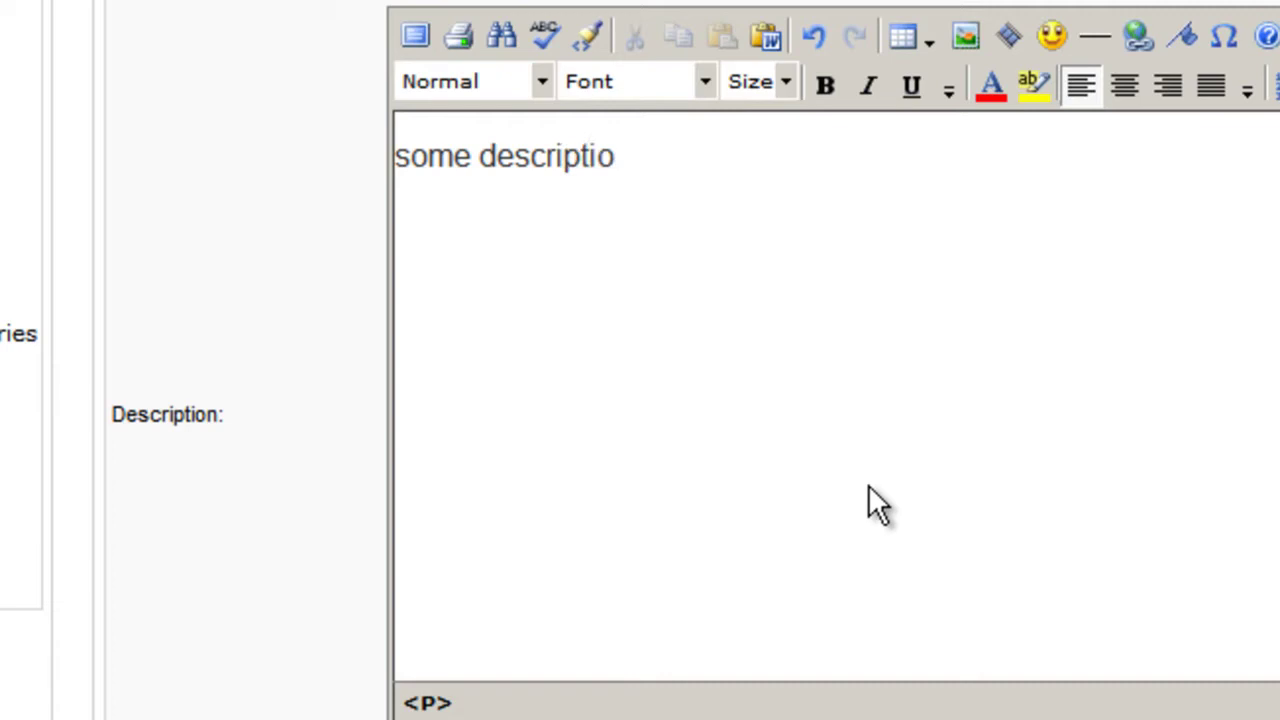
text(n)
scroll(723, 351, up, 3)
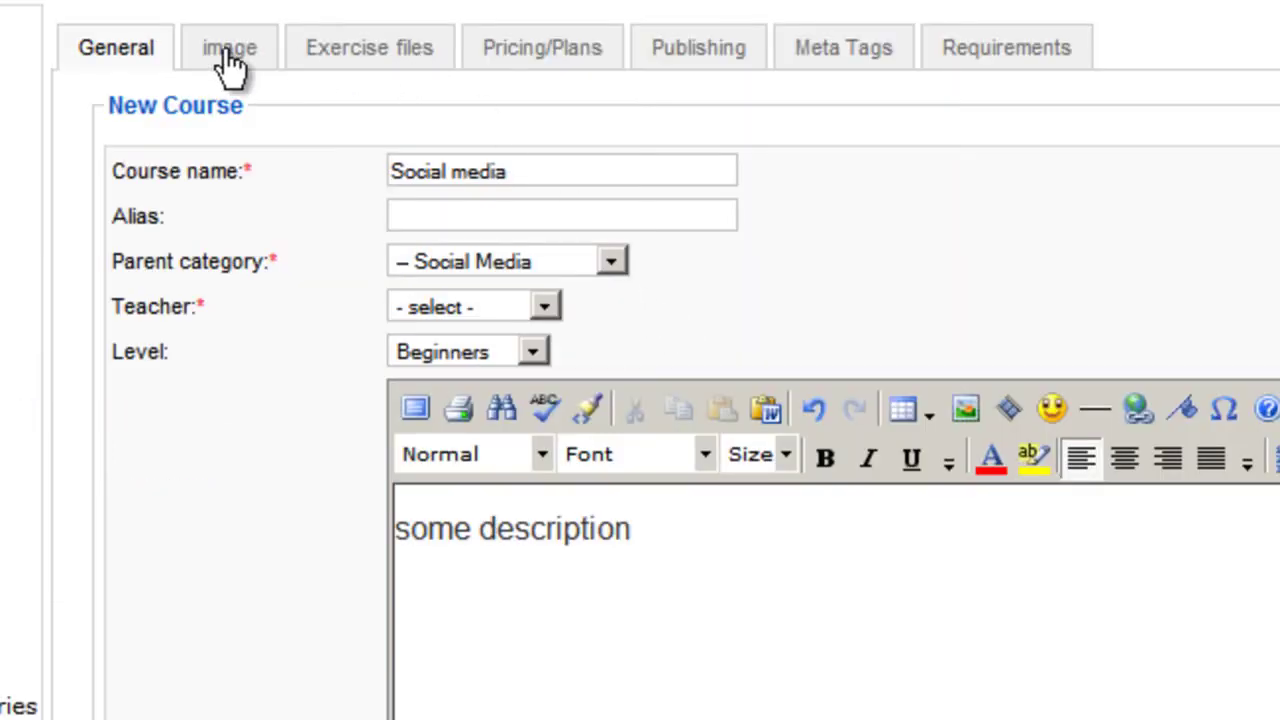
click(466, 312)
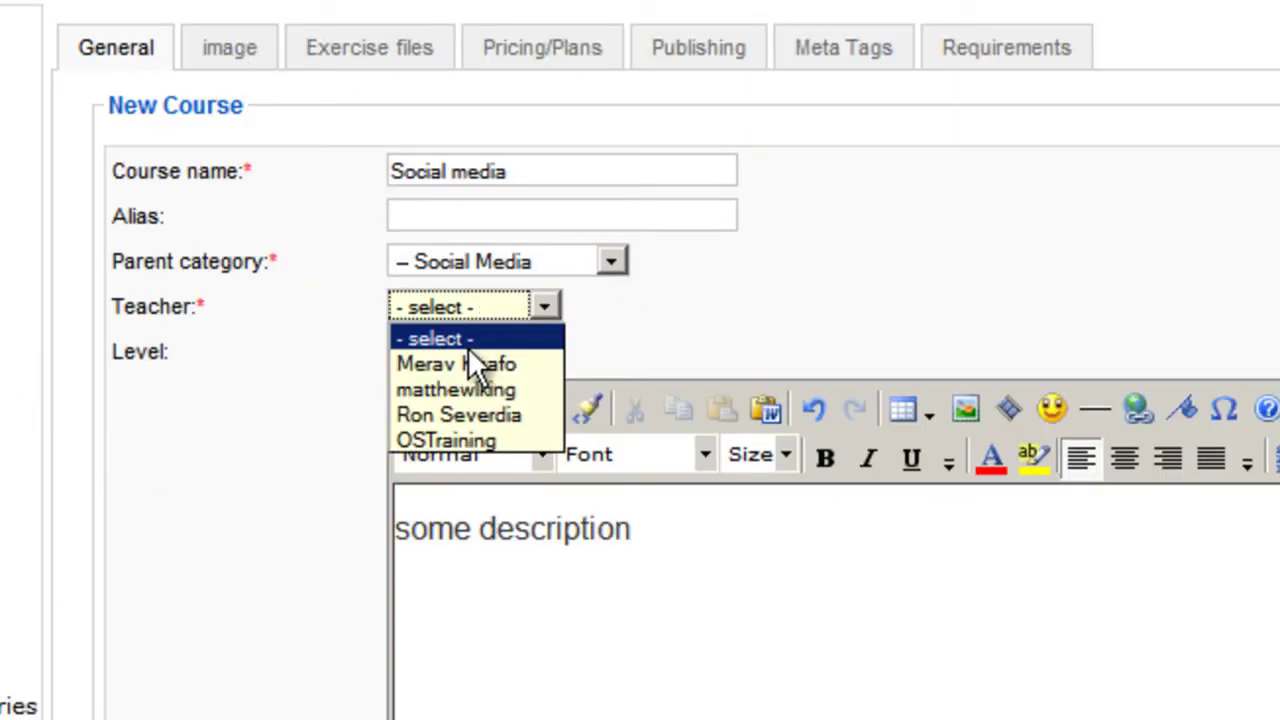
click(510, 368)
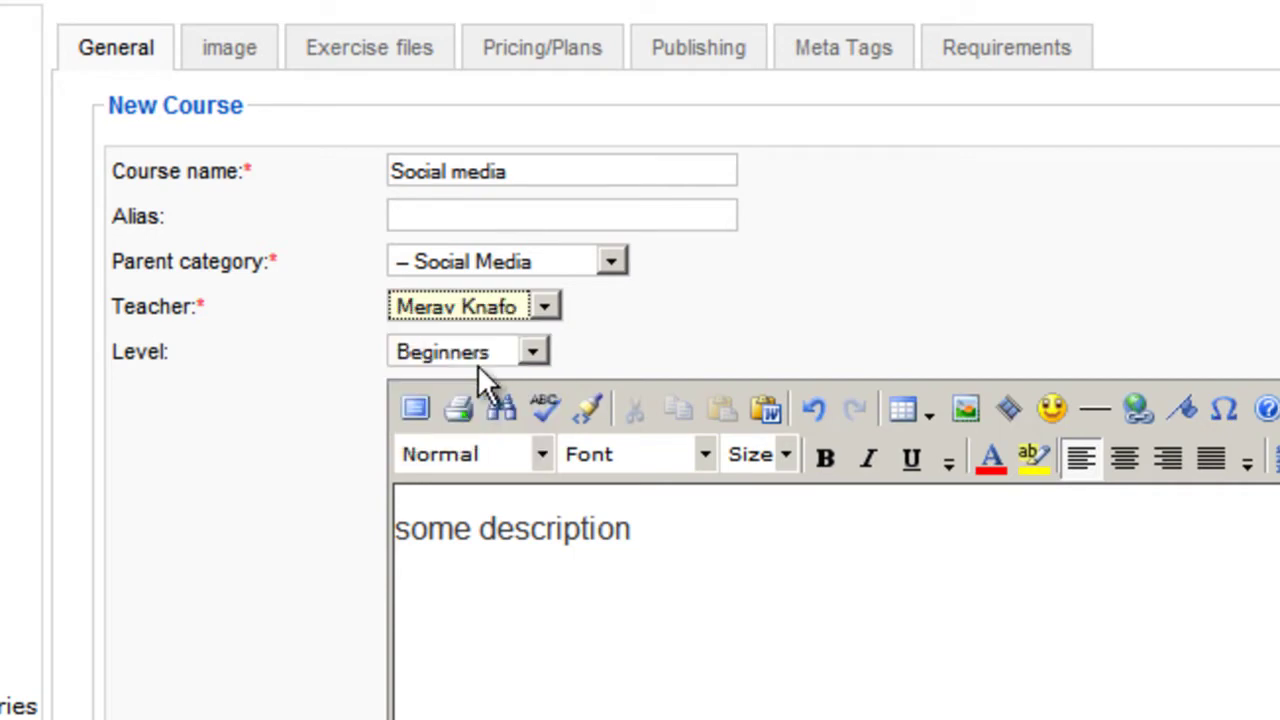
Upload social-media.jpg as the course image.
click(244, 62)
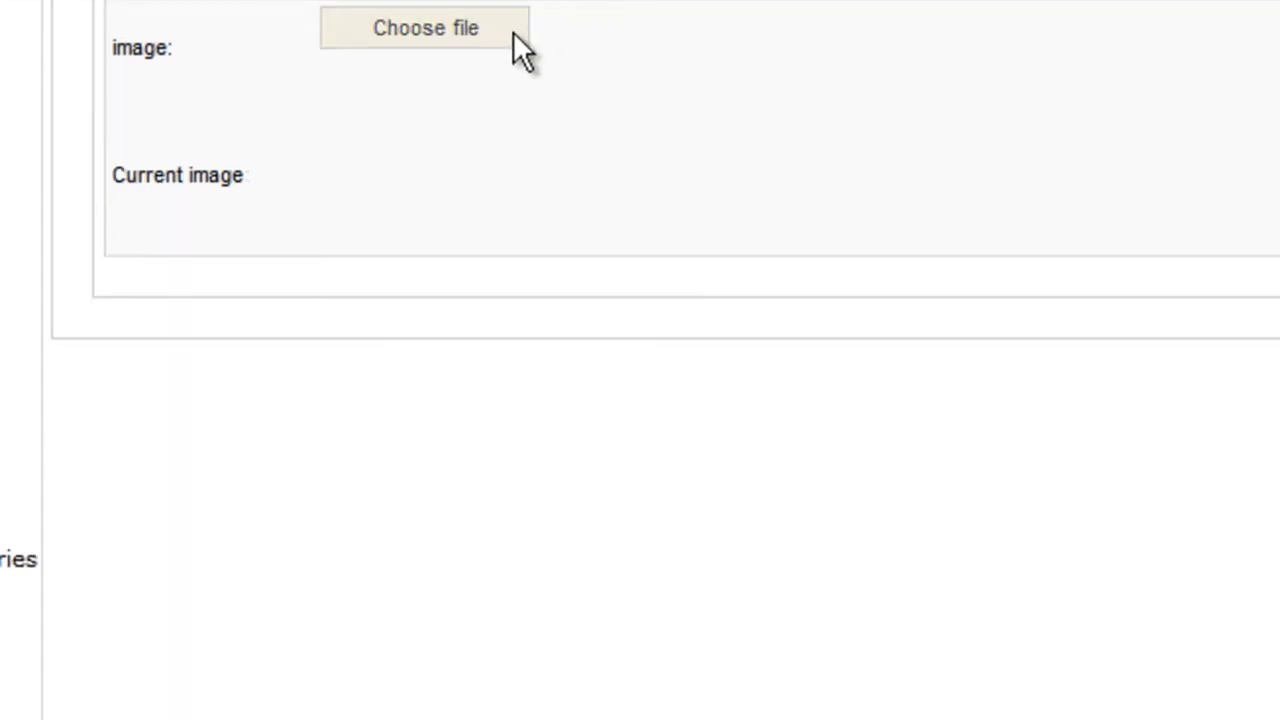
click(491, 182)
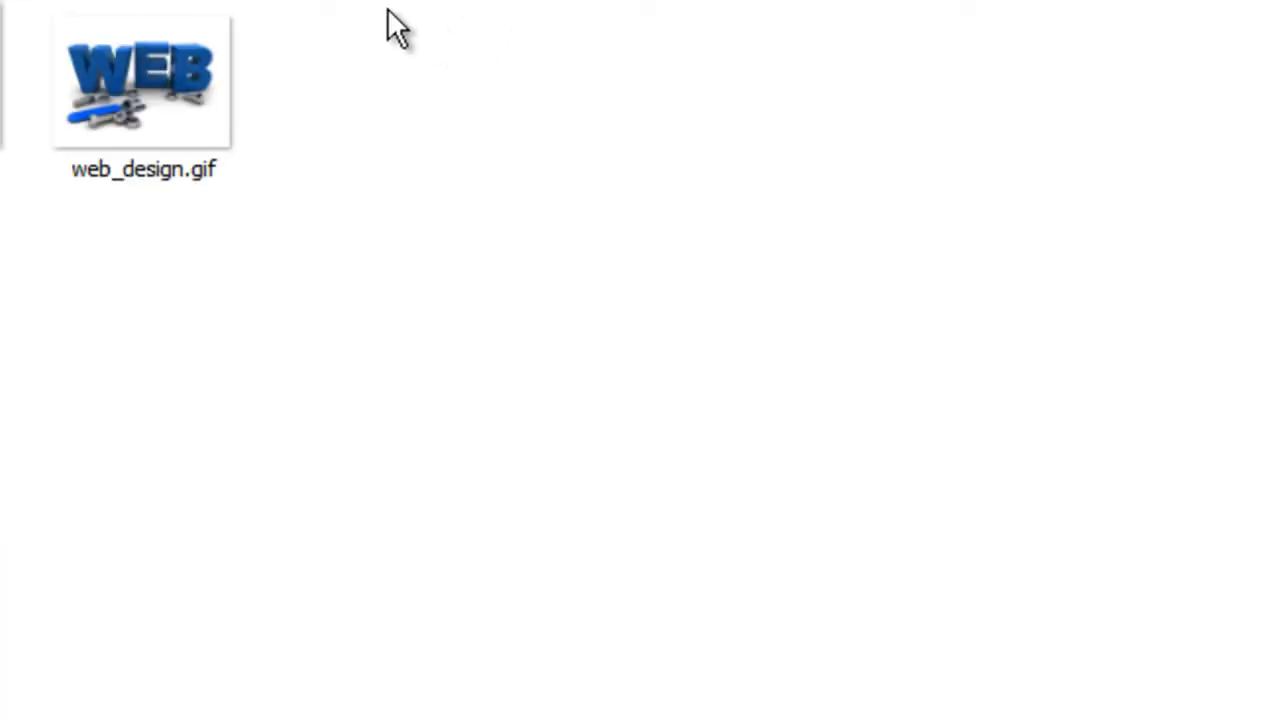
double_click(10, 100)
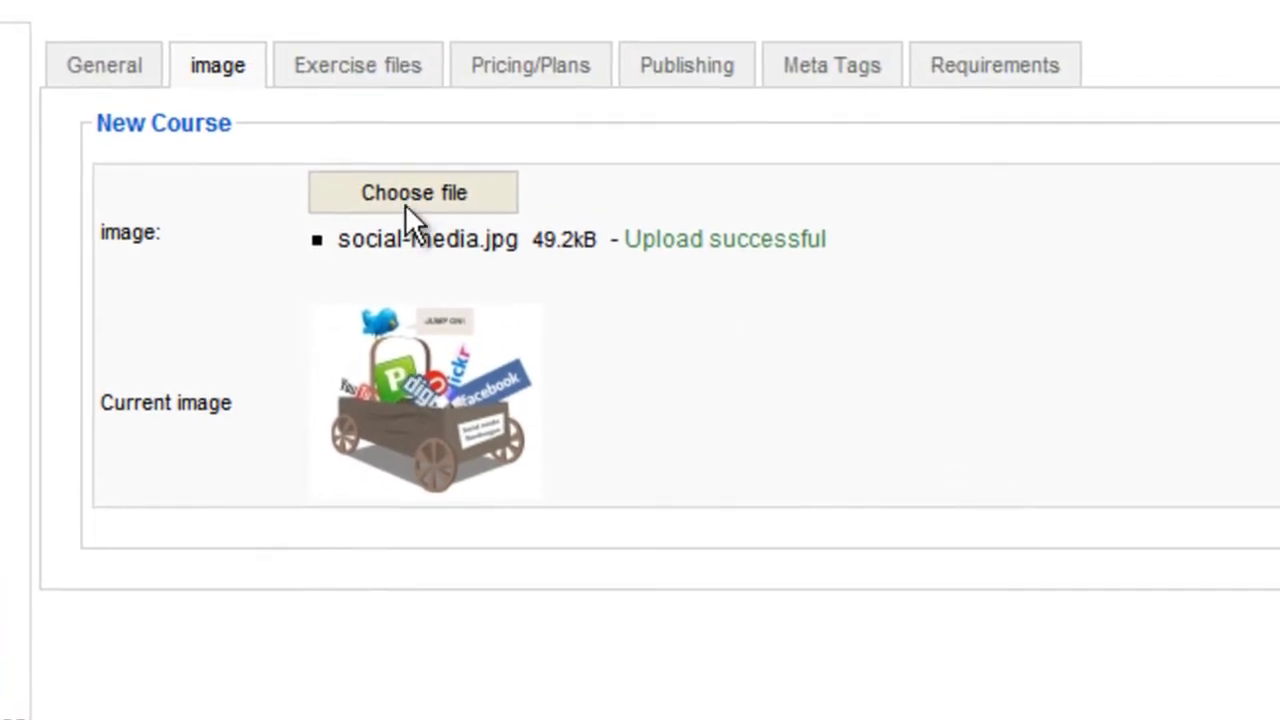
Examine which documents can be added to the course as exercise files, without adding any.
click(393, 78)
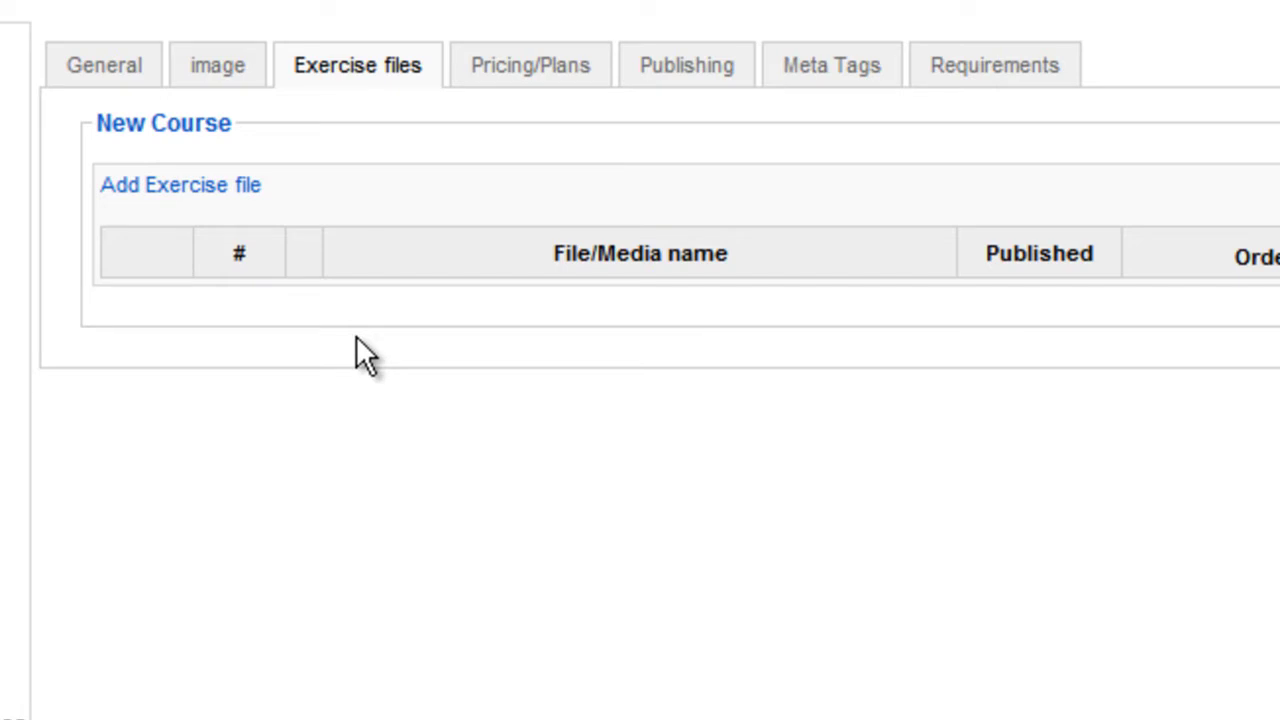
click(187, 198)
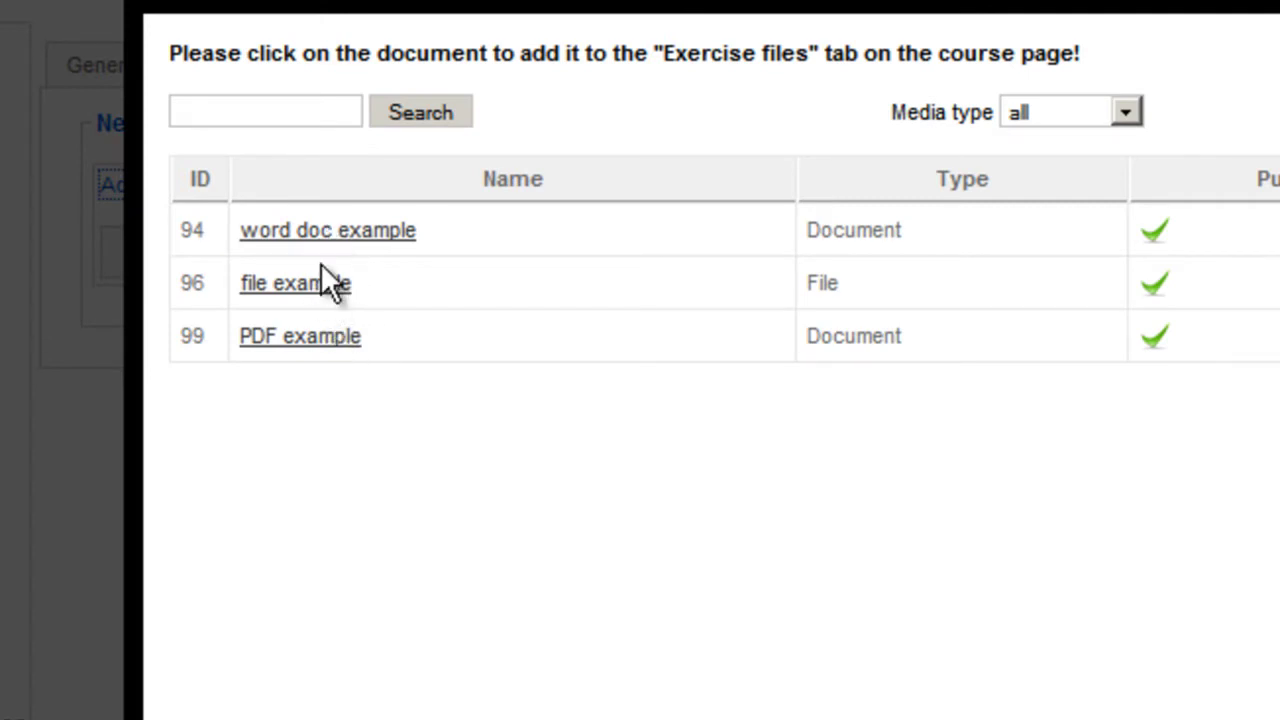
click(120, 618)
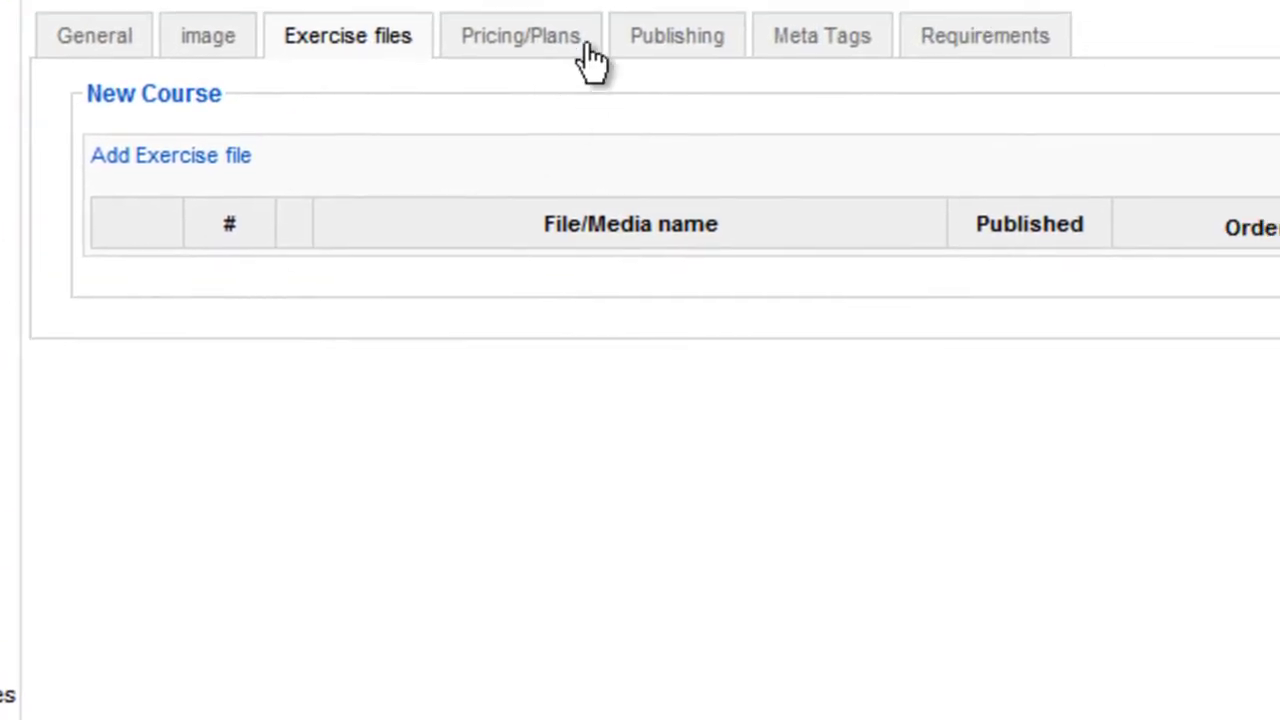
Enable the 1 Month, 3 Months and 6 Months subscription plans for the course.
click(570, 40)
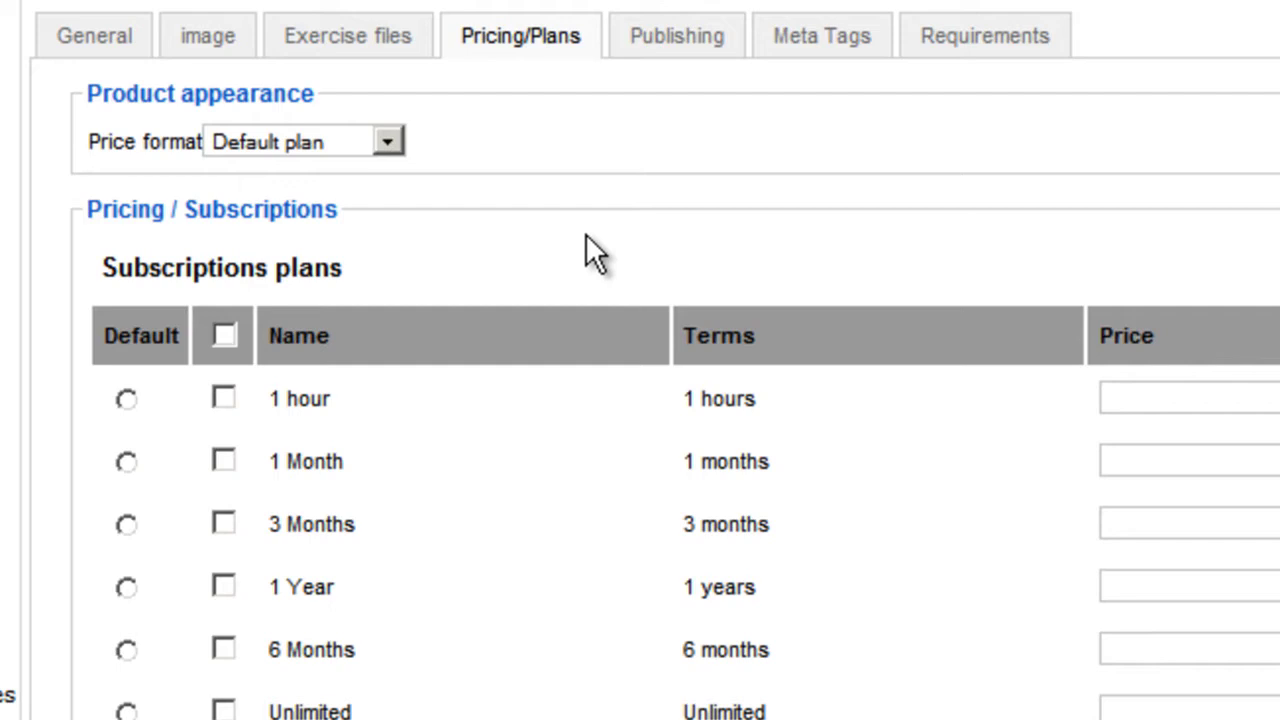
scroll(586, 243, down, 4)
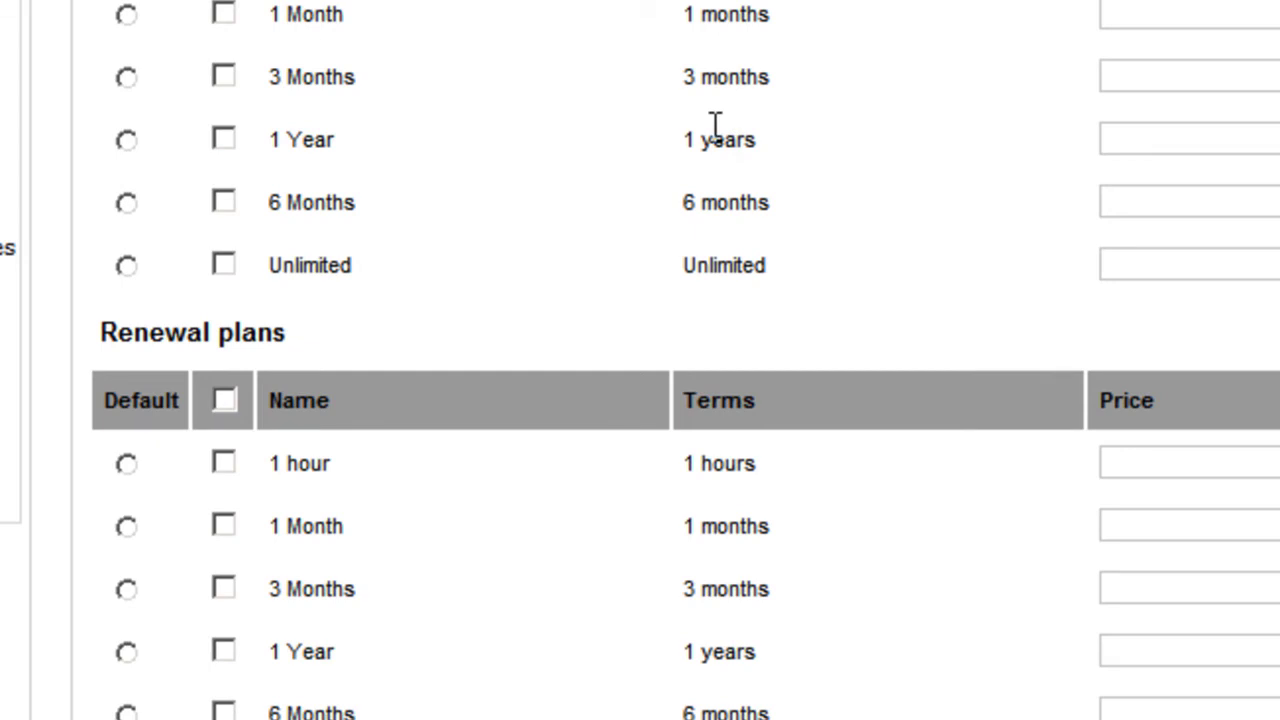
scroll(436, 250, up, 3)
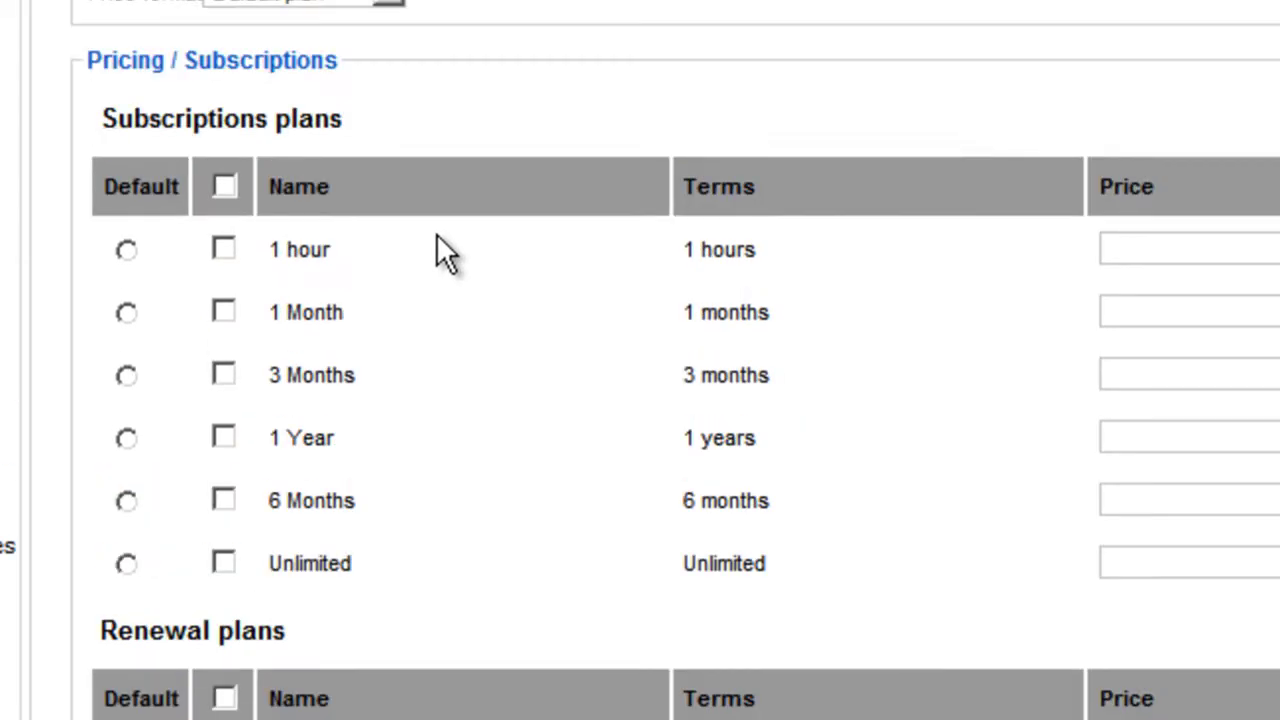
click(223, 312)
click(223, 375)
click(223, 500)
Price the 1 Month, 3 Months and 6 Months subscriptions at 19.99, 29.99 and 49.99, and make 3 Months the default.
click(1200, 318)
text(19.99)
click(1198, 372)
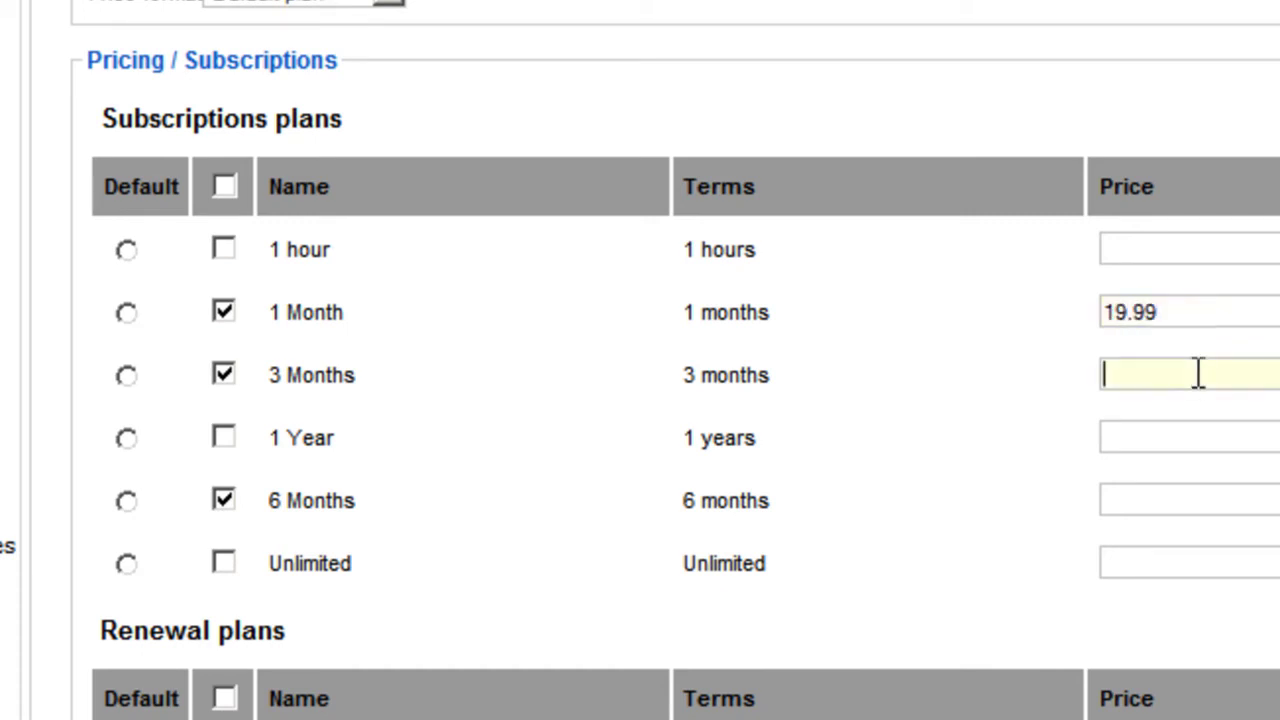
text(29.99)
click(1225, 496)
text(4)
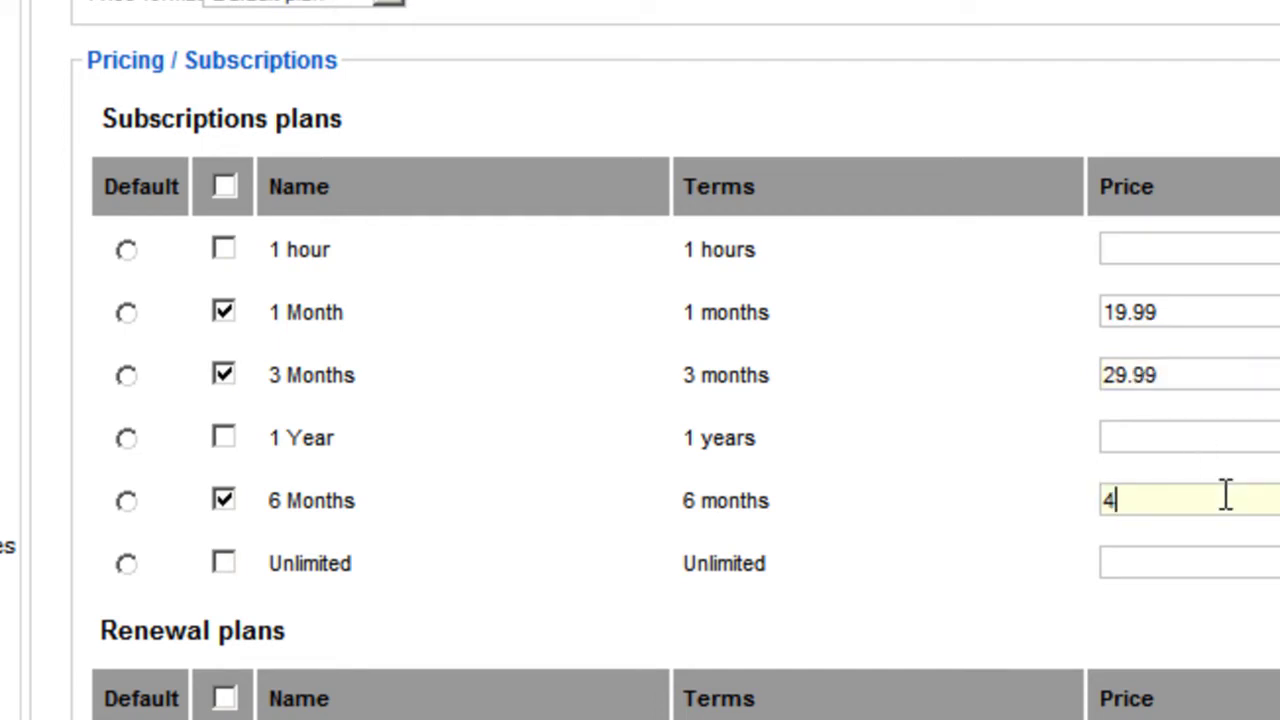
text(9..99)
key(BackSpace)
key(BackSpace)
key(BackSpace)
text(99)
click(126, 377)
Enable the 1 Month and 3 Months renewal plans and make 3 Months the default renewal.
scroll(126, 378, down, 3)
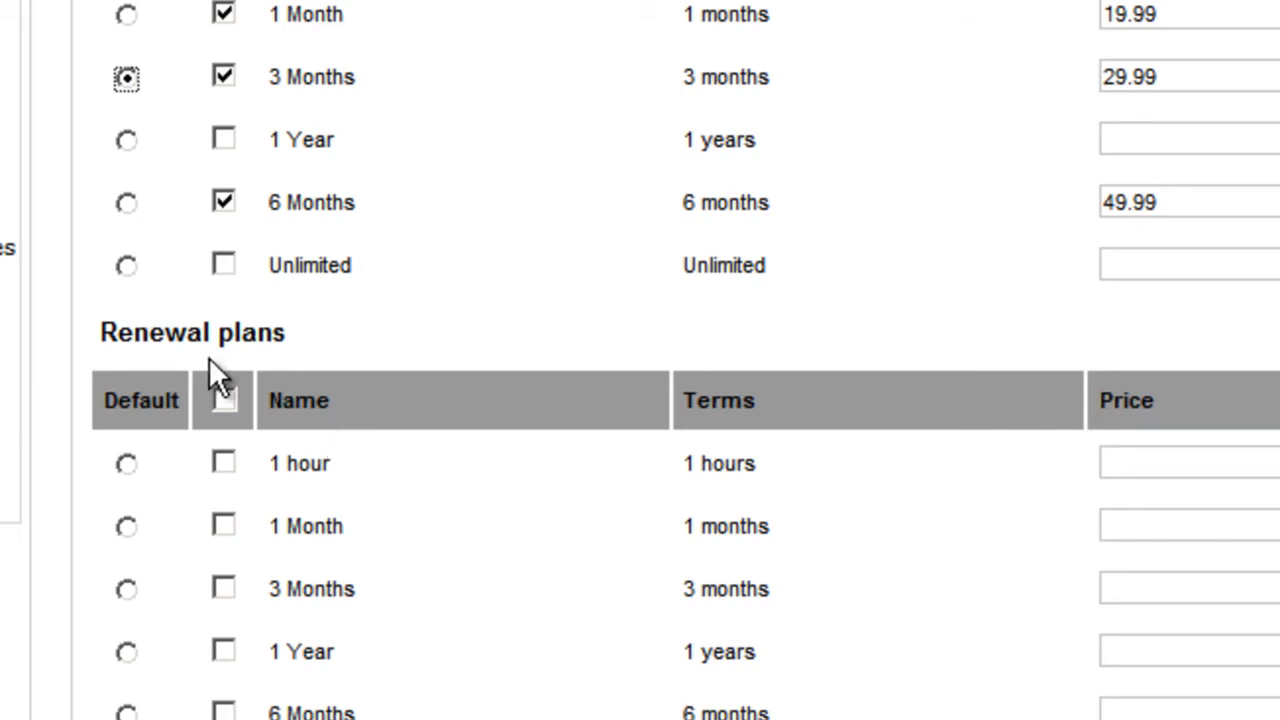
click(224, 526)
click(224, 596)
click(126, 590)
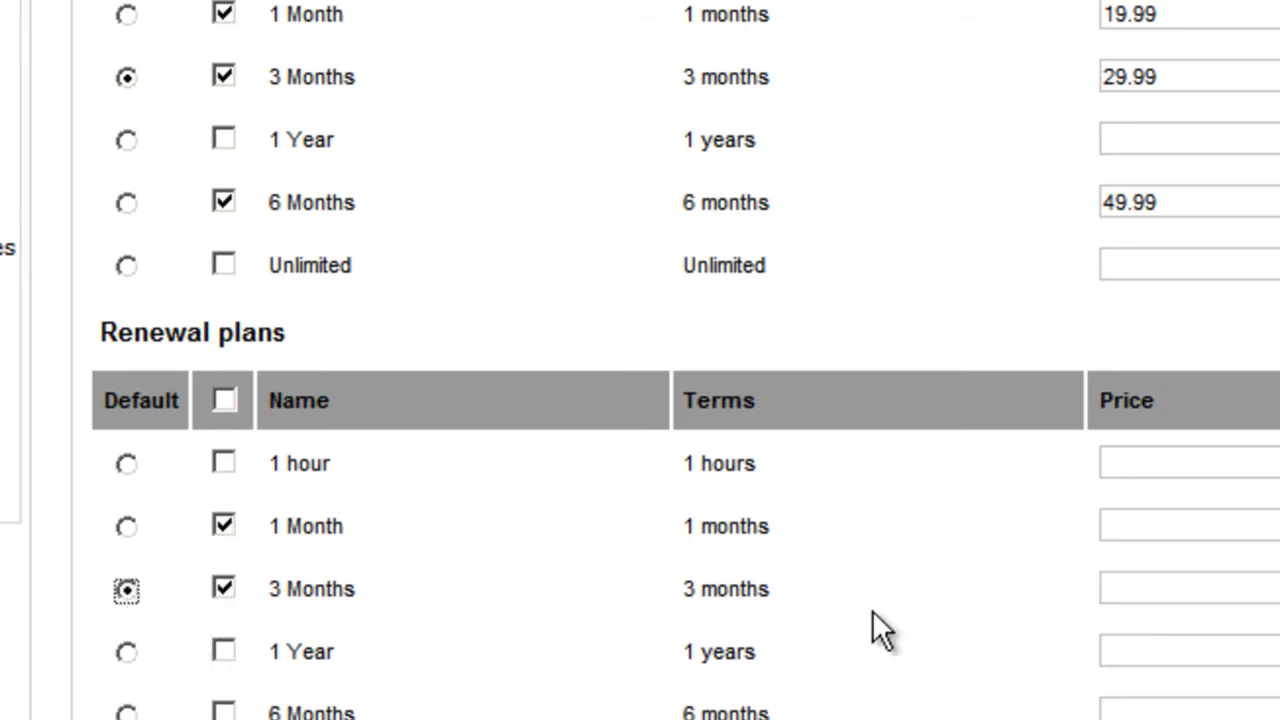
Set the renewal prices to 9.99 for 1 Month and 19.99 for 3 Months.
click(1192, 522)
text(9.99)
click(1206, 585)
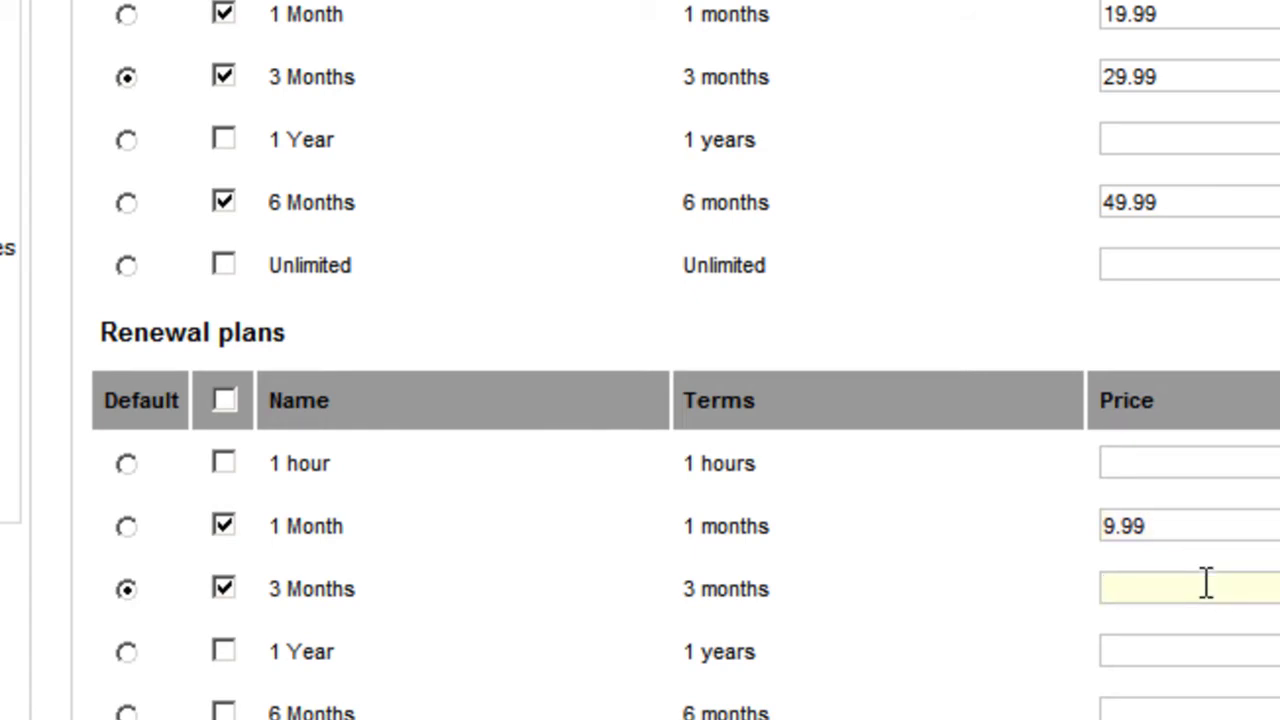
text(19.99)
Enable the email reminders "Your subscription will expire in 1 day" and "Your subscription has expired".
scroll(960, 413, down, 2)
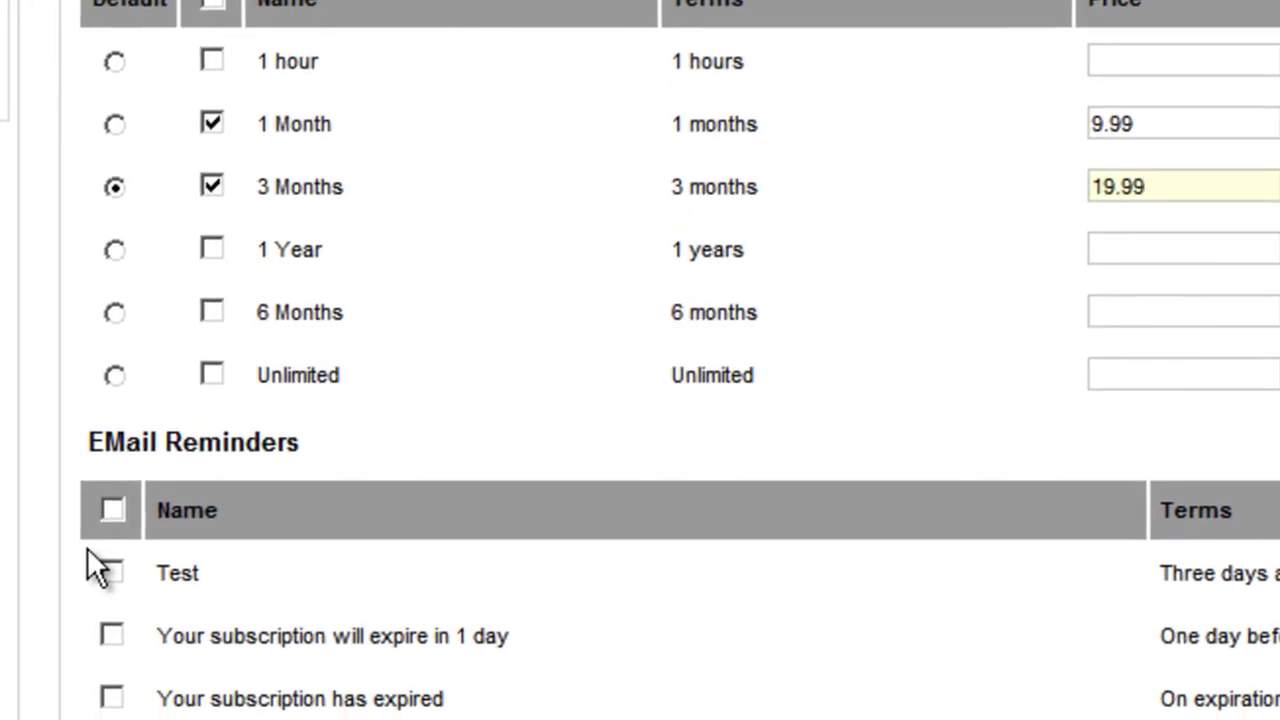
click(111, 636)
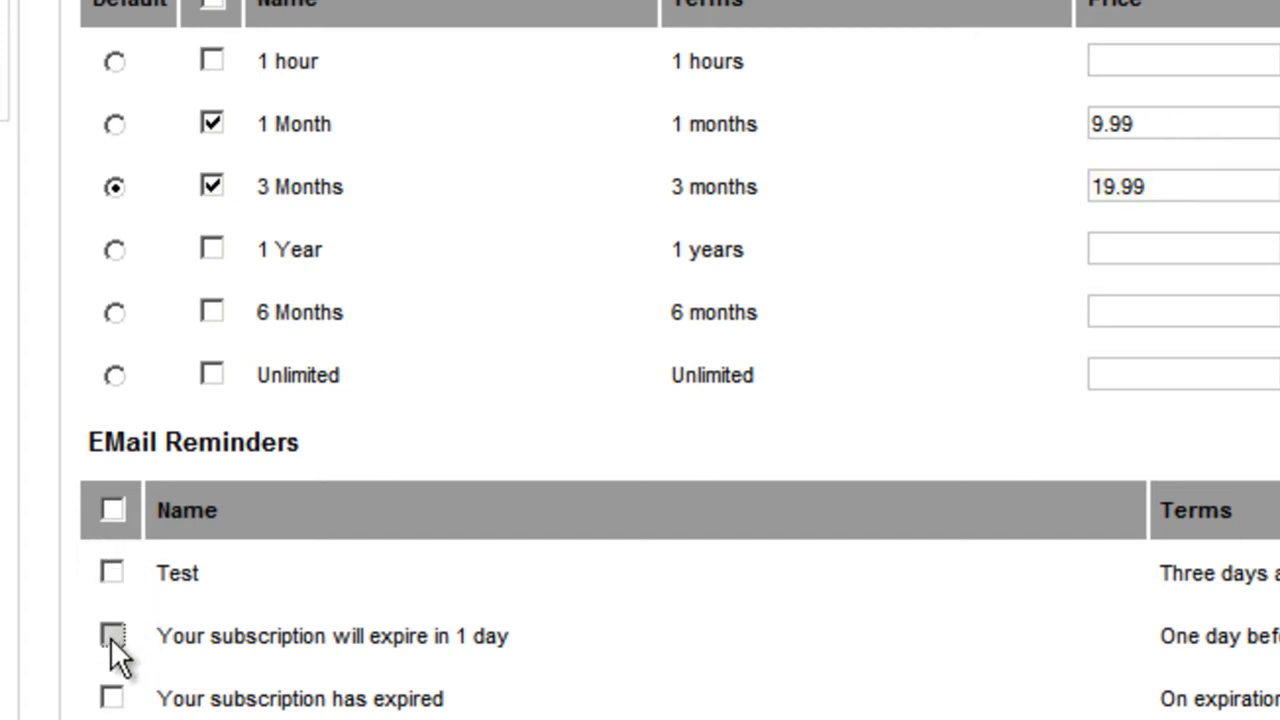
click(111, 698)
Review the course's pricing plans and examine its publishing, meta tag and requirements settings.
scroll(990, 562, up, 5)
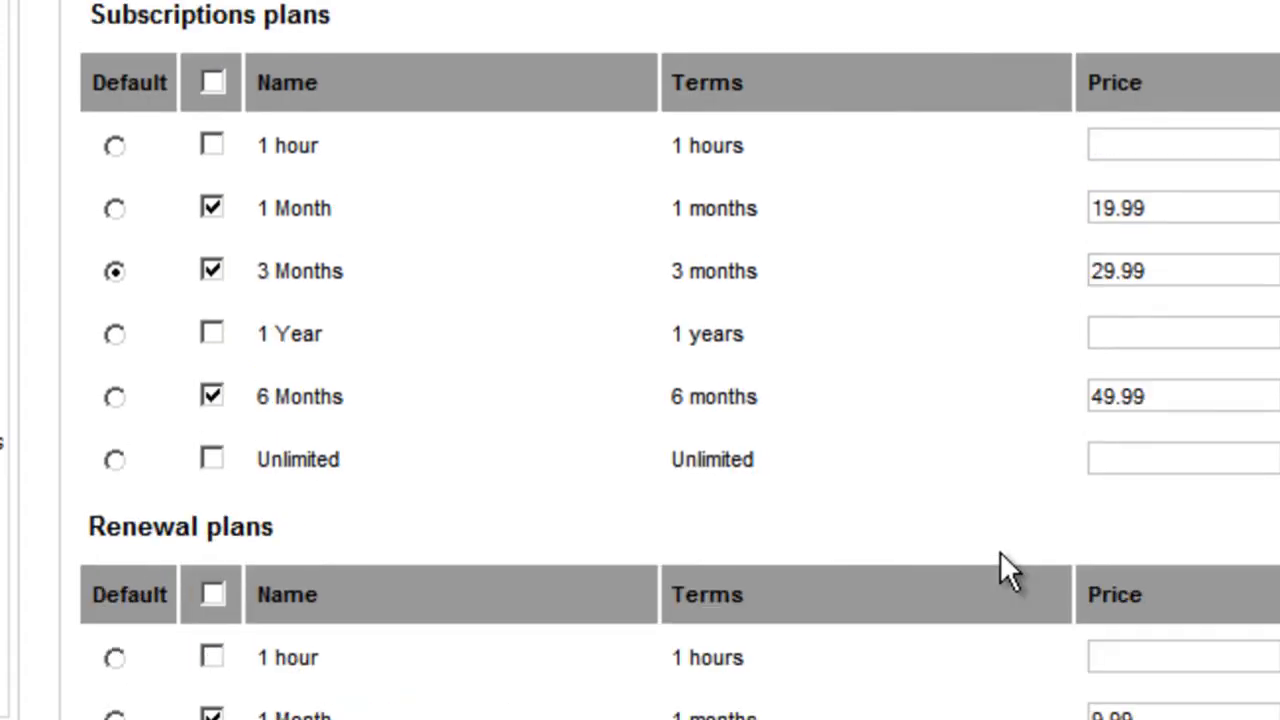
scroll(994, 528, up, 2)
scroll(957, 451, down, 6)
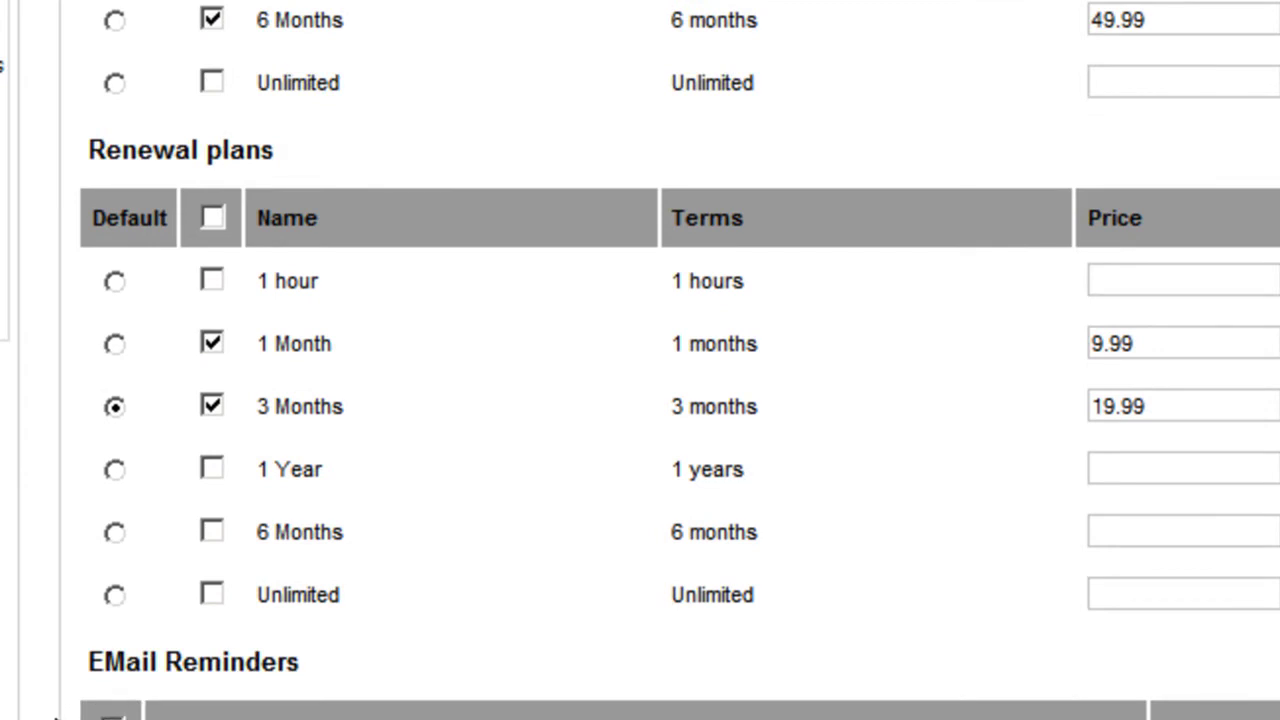
scroll(323, 543, down, 2)
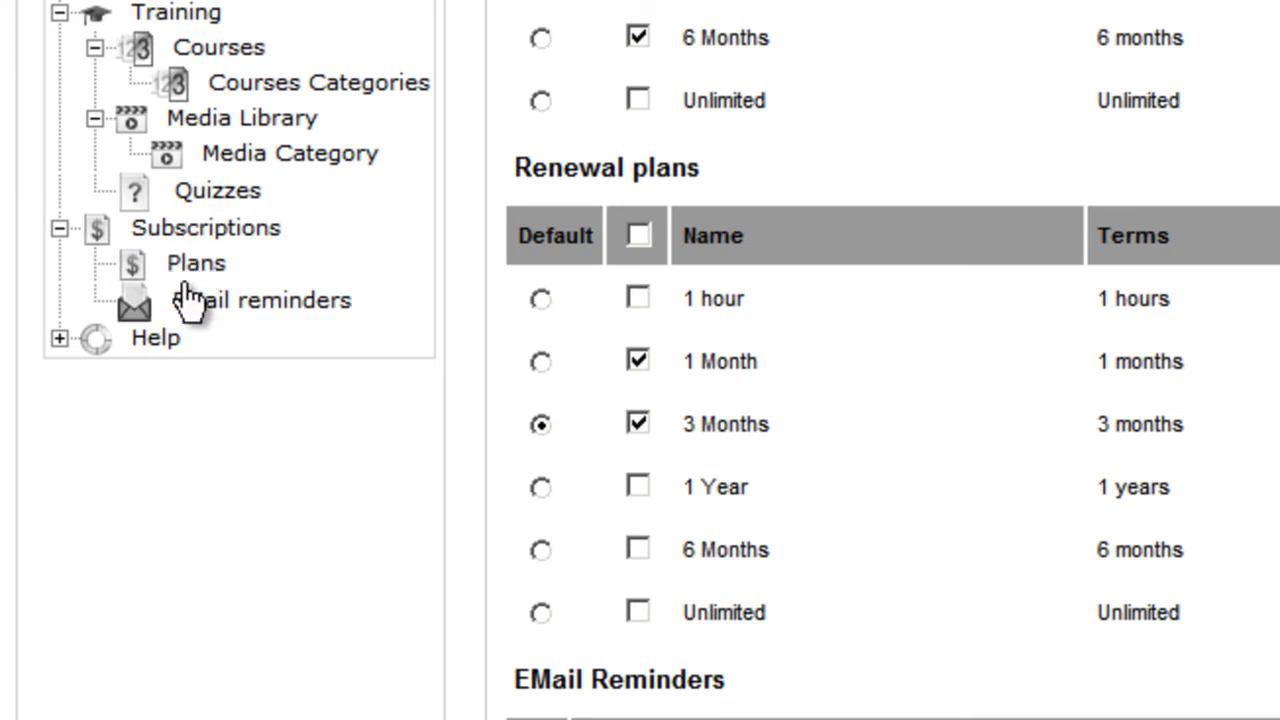
scroll(986, 435, up, 3)
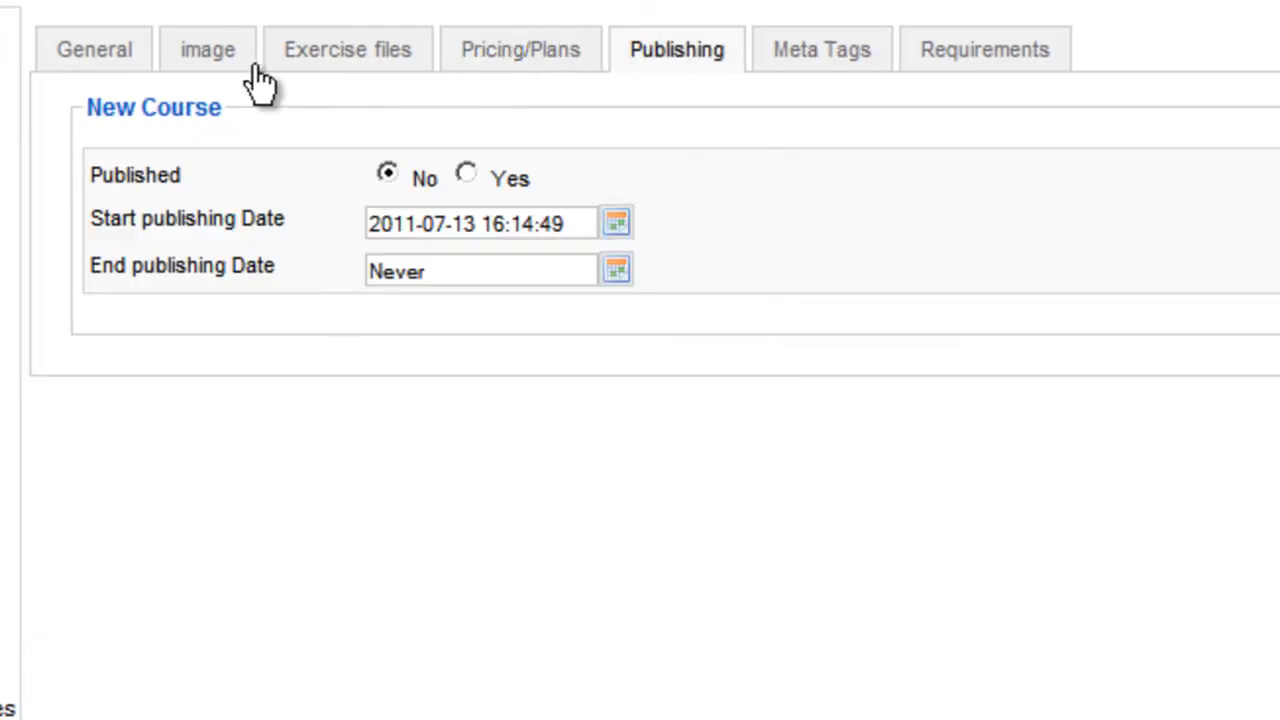
click(845, 72)
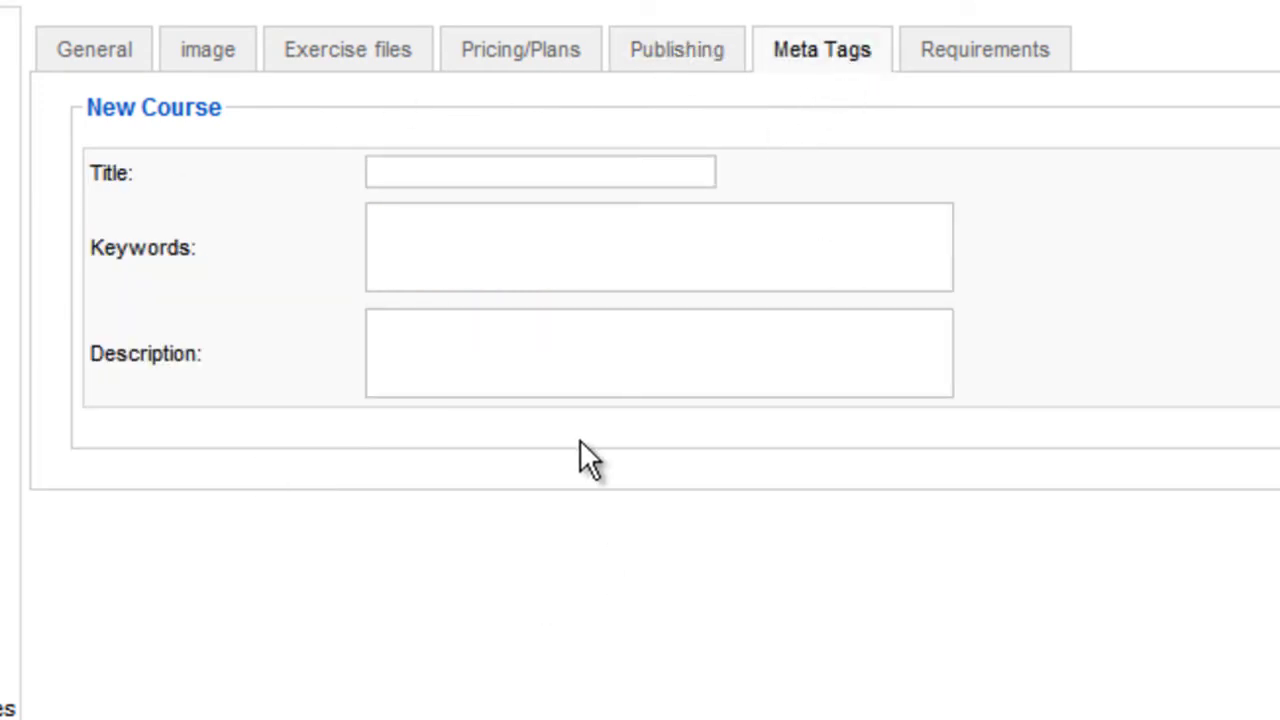
click(982, 68)
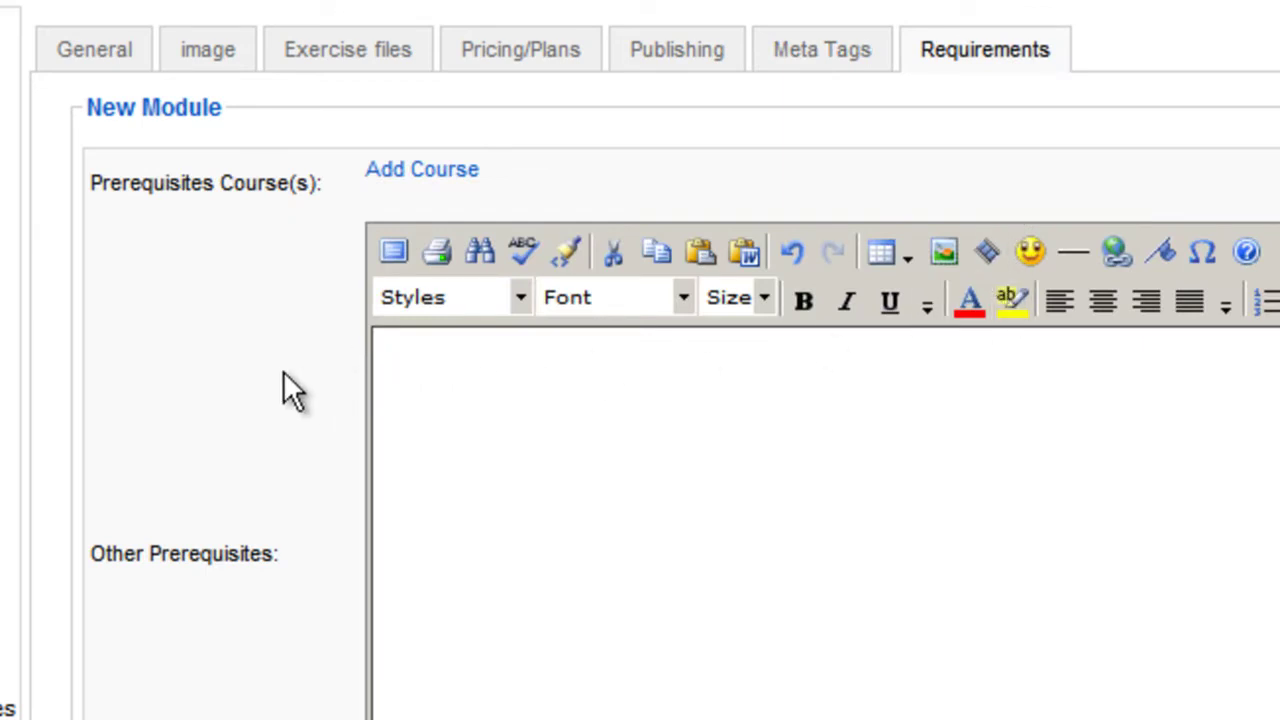
scroll(283, 370, down, 10)
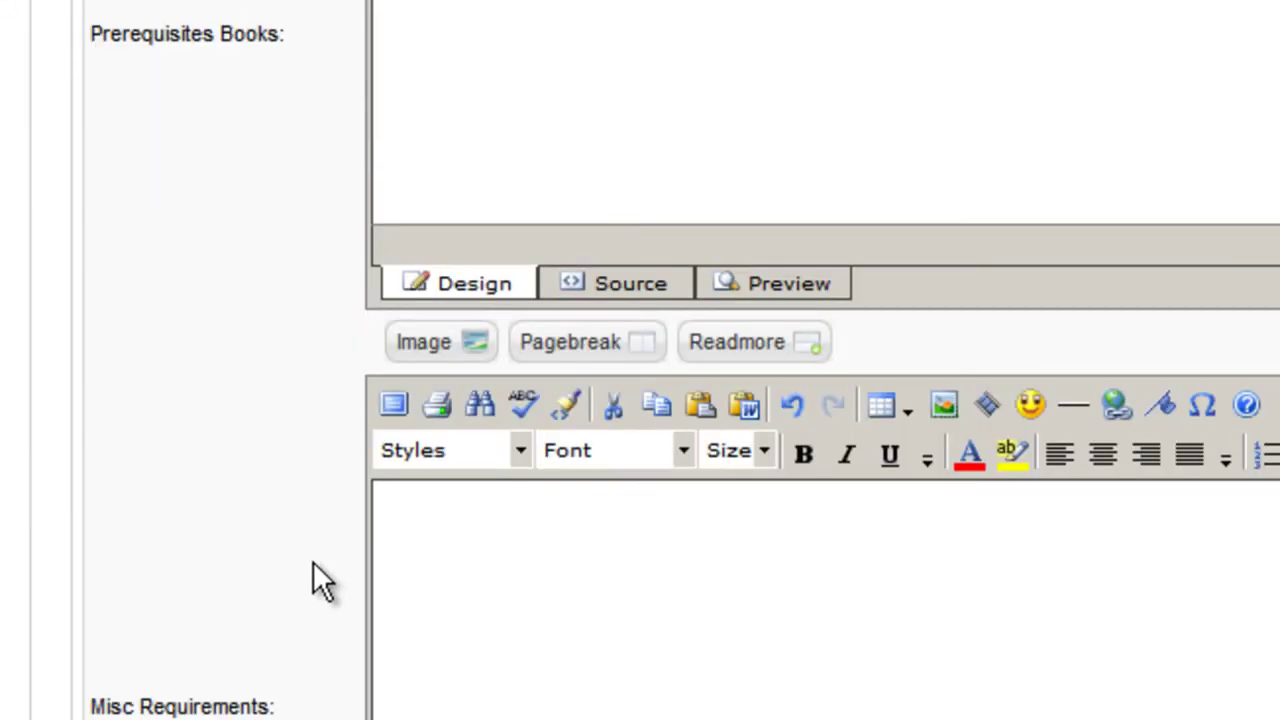
scroll(313, 563, up, 5)
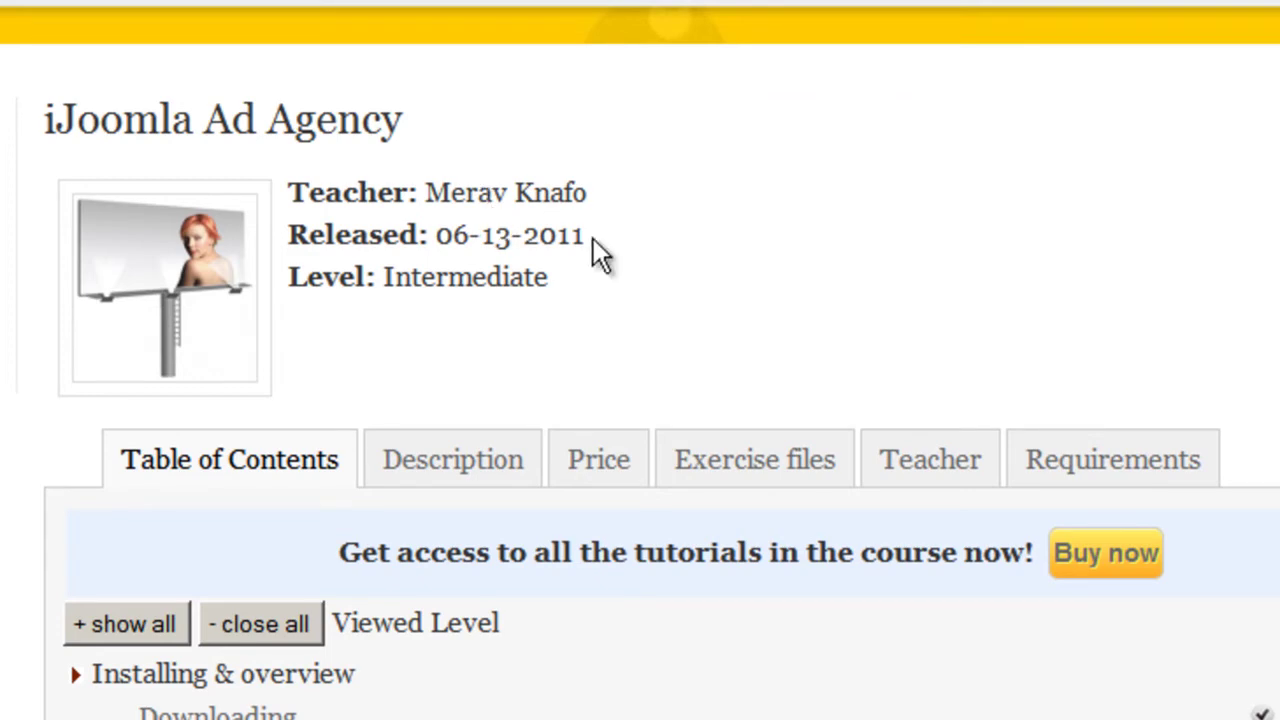
Review the iJoomla Ad Agency course page's table of contents, description, price, exercise files, teacher and requirements on the front end.
scroll(621, 247, down, 4)
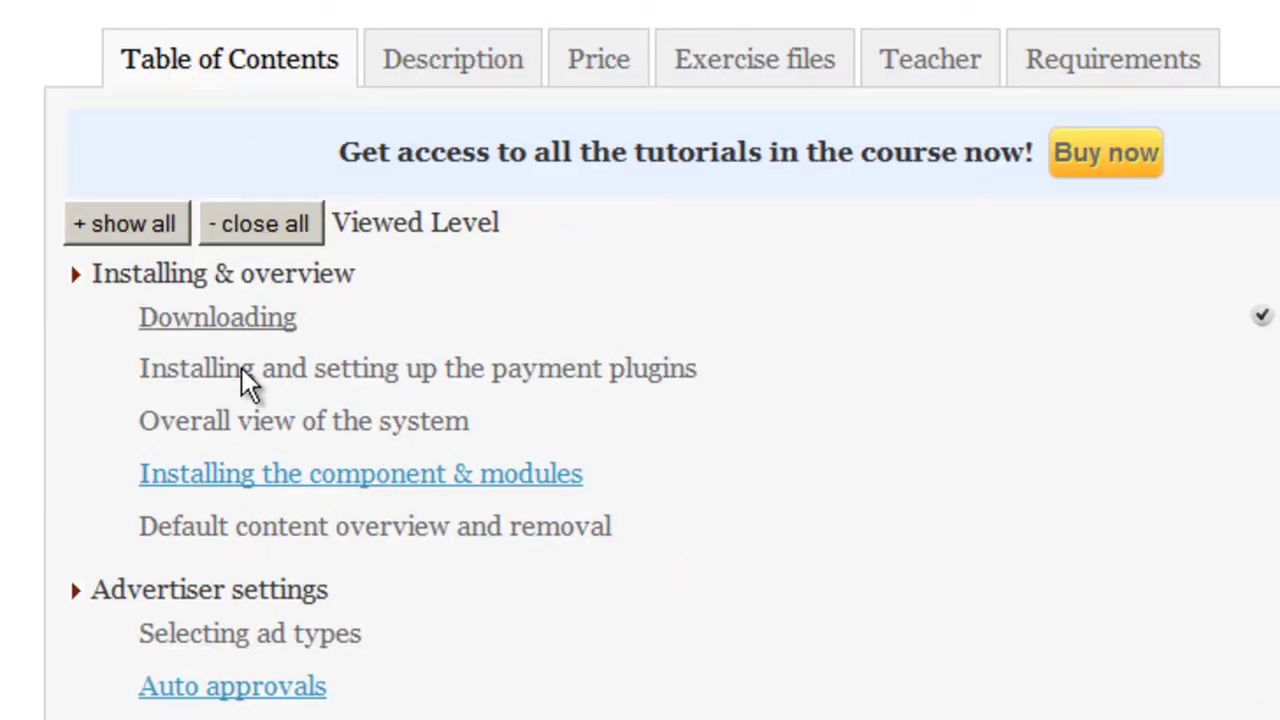
click(471, 72)
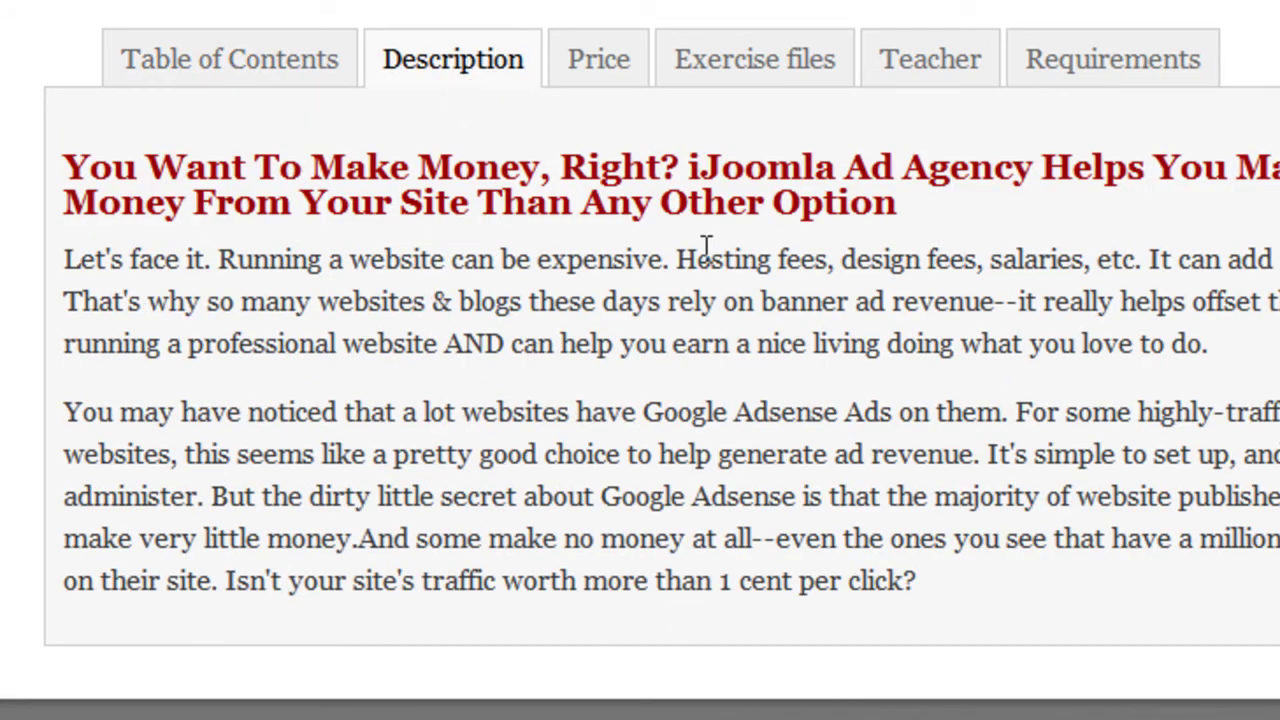
click(612, 88)
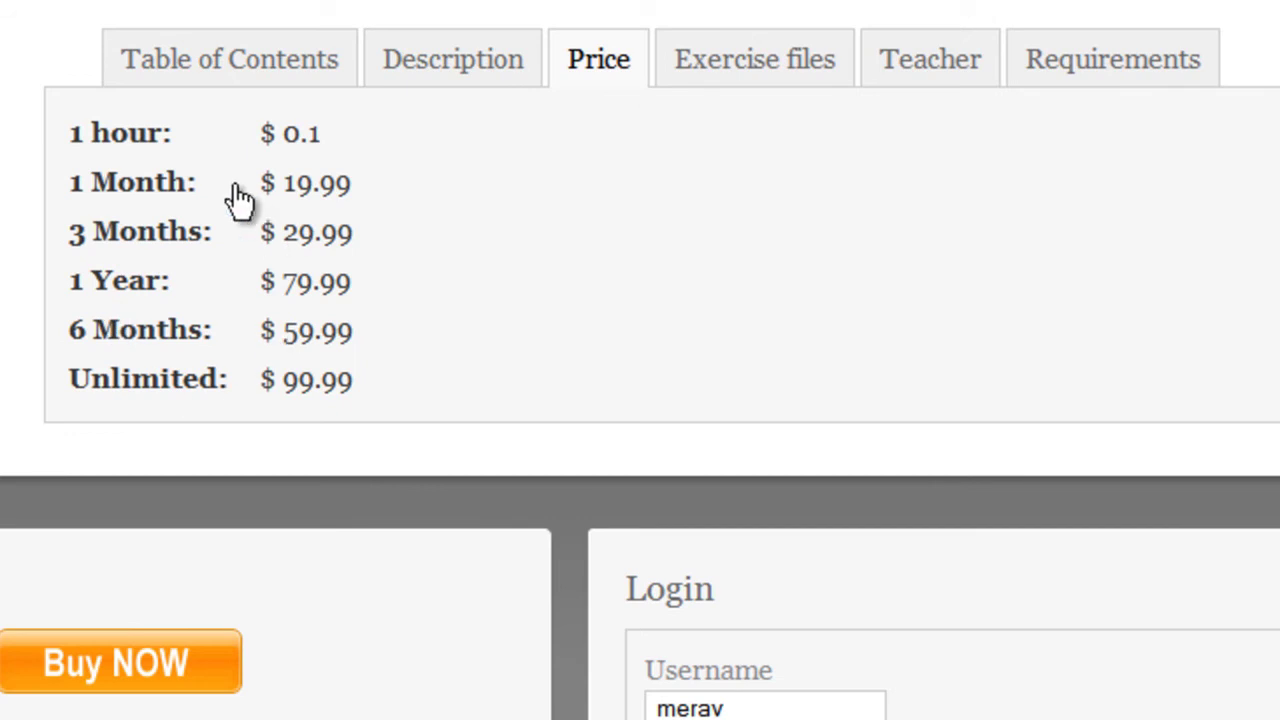
click(749, 86)
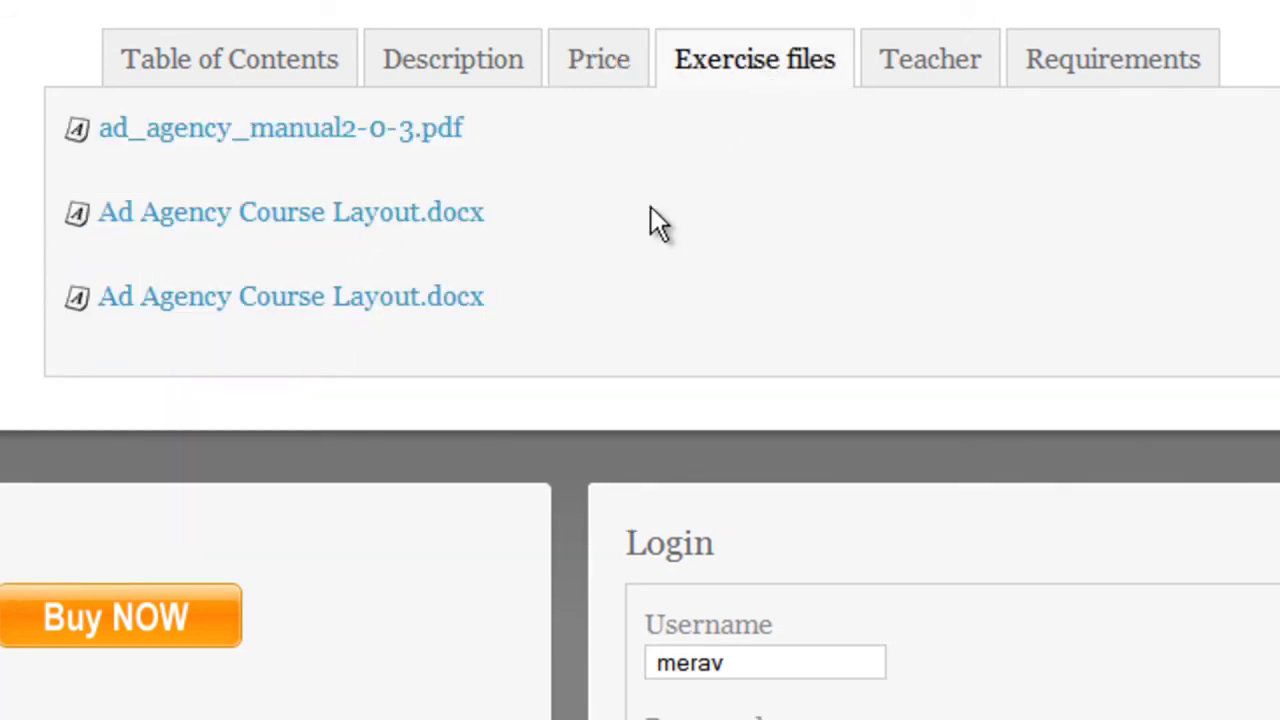
click(912, 62)
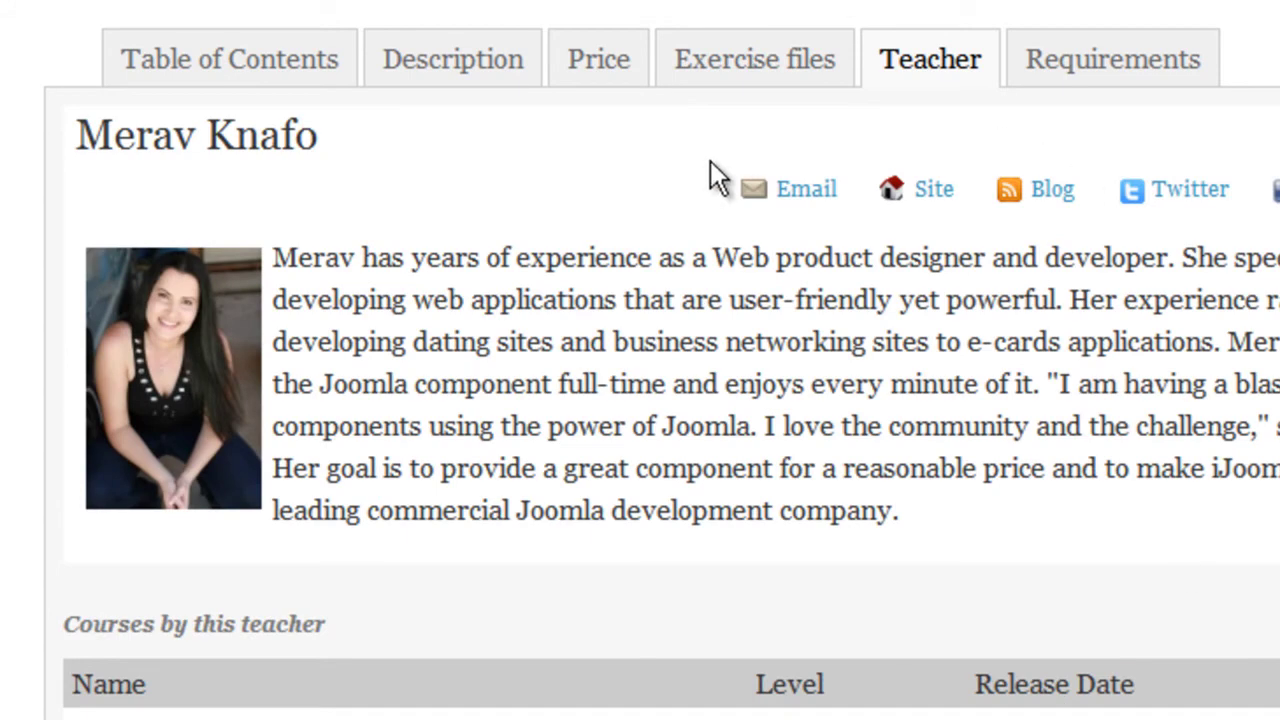
click(1190, 70)
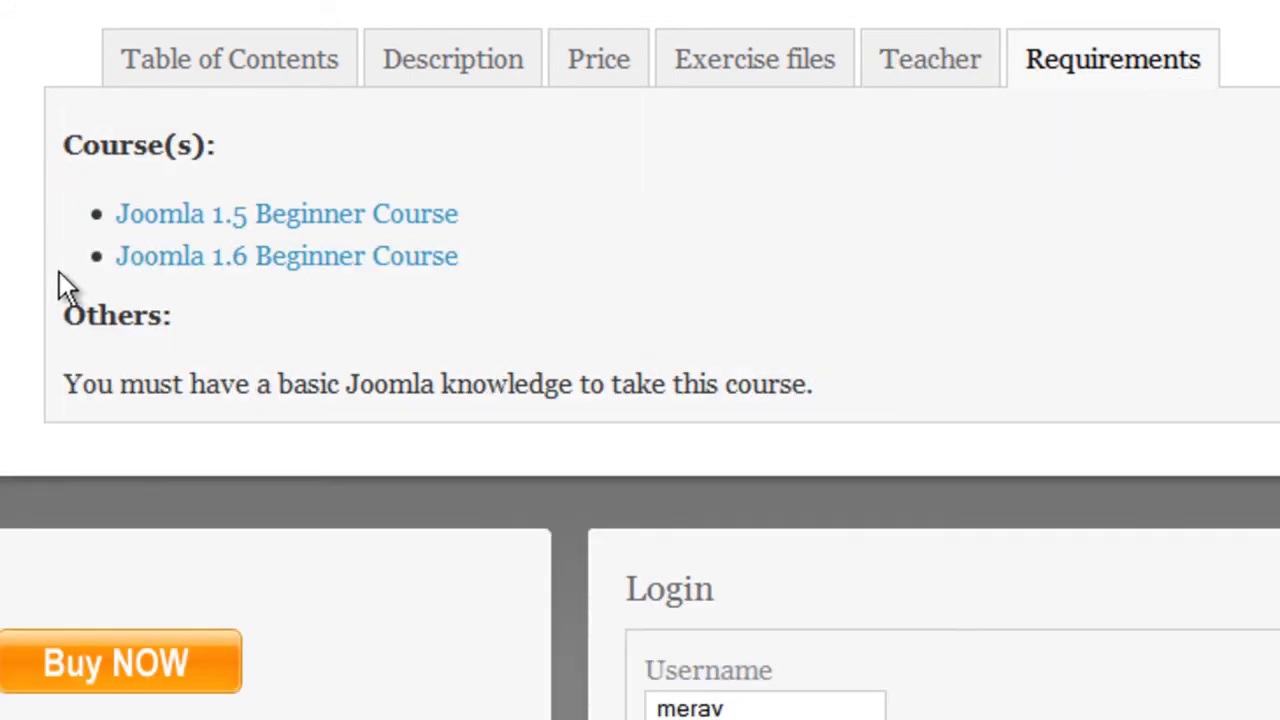
scroll(329, 345, up, 3)
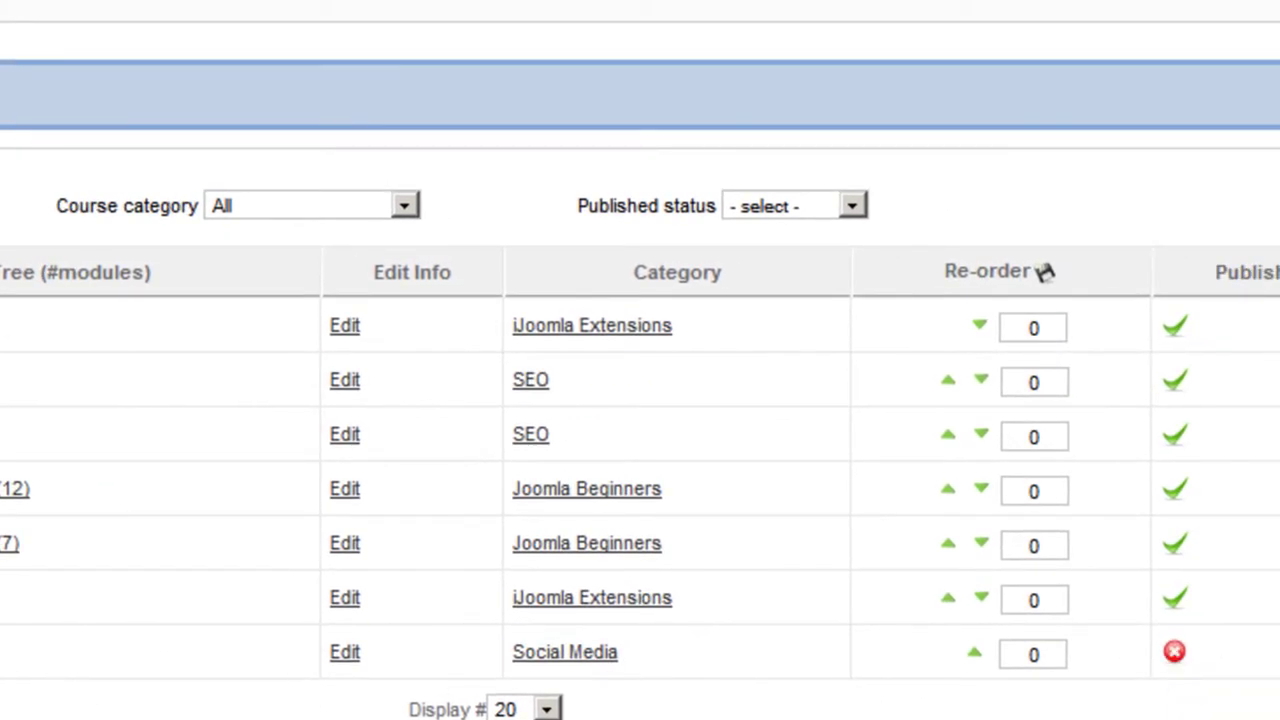
Examine how modules and their lessons are organised in the iJoomla Ad Agency course's table of contents.
click(262, 648)
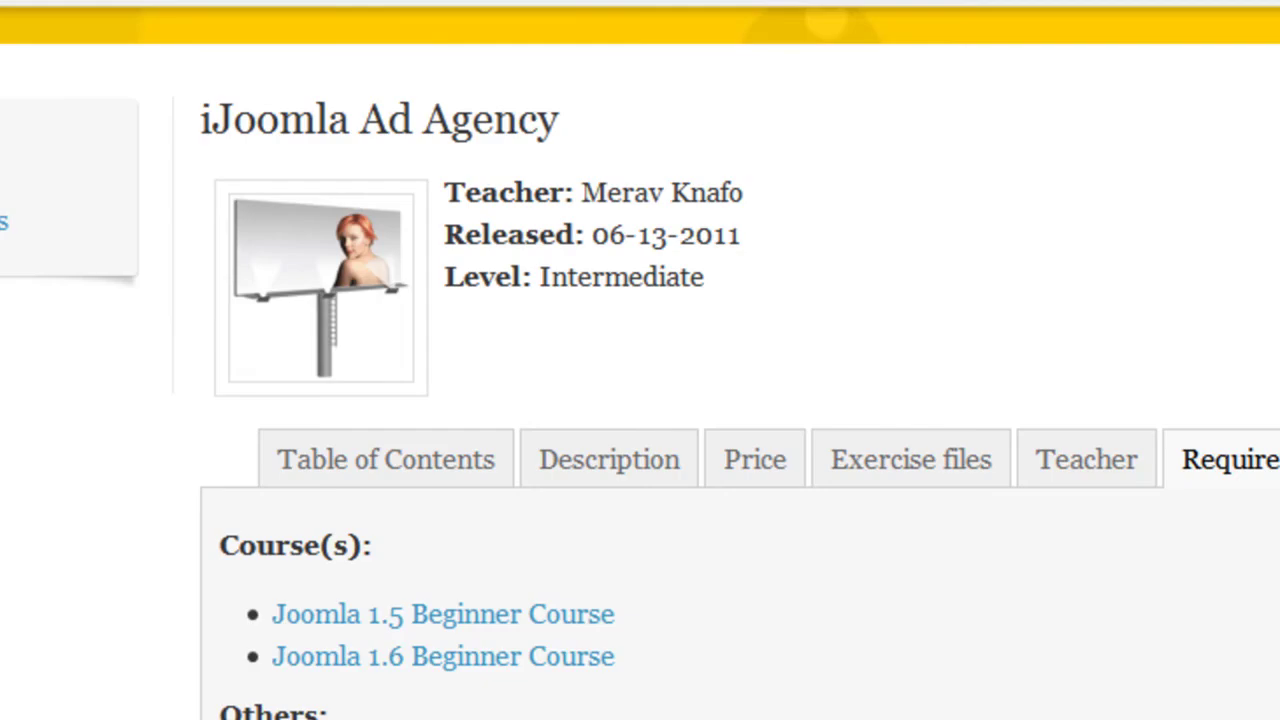
scroll(508, 348, down, 3)
click(437, 134)
scroll(459, 187, down, 5)
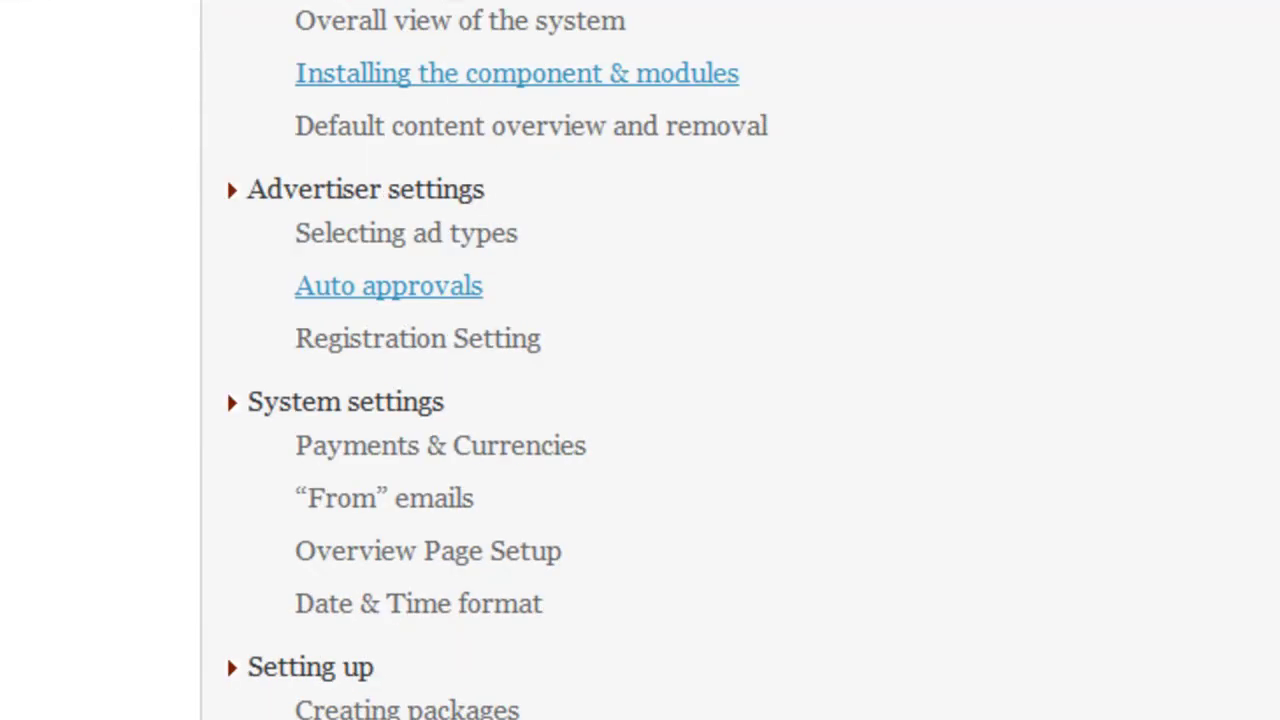
scroll(507, 640, down, 10)
scroll(508, 645, up, 15)
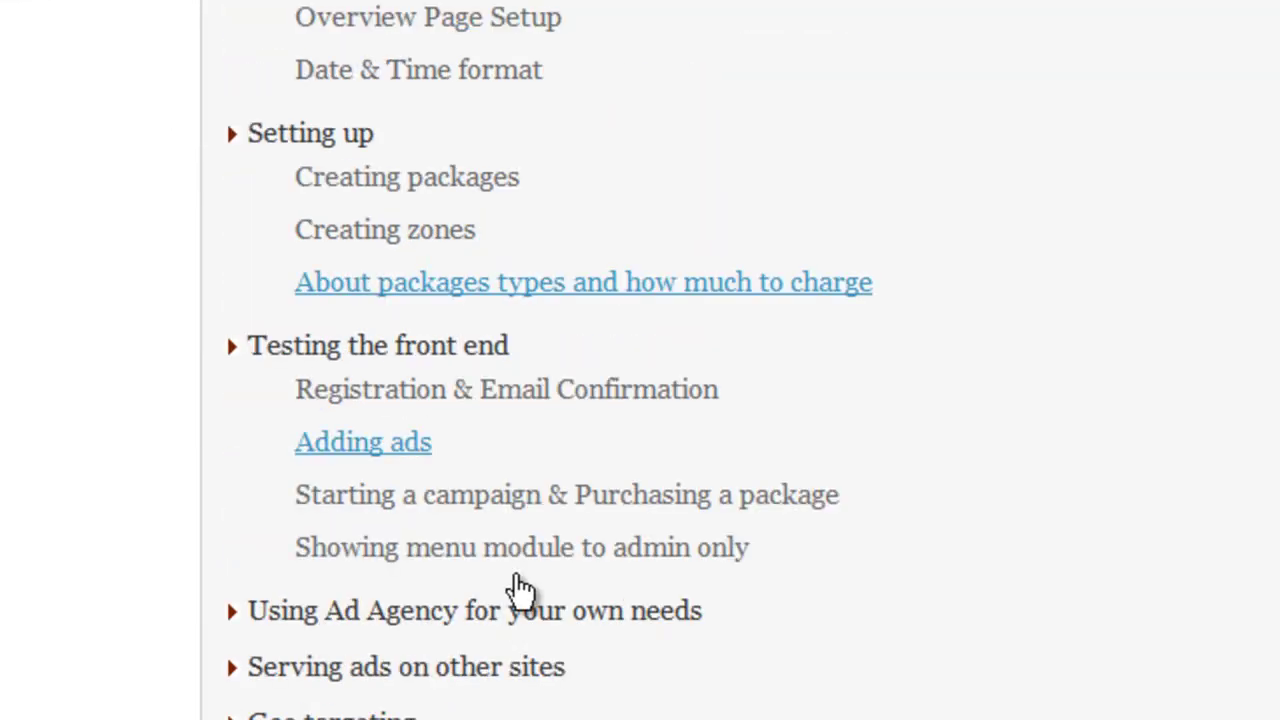
scroll(538, 508, up, 5)
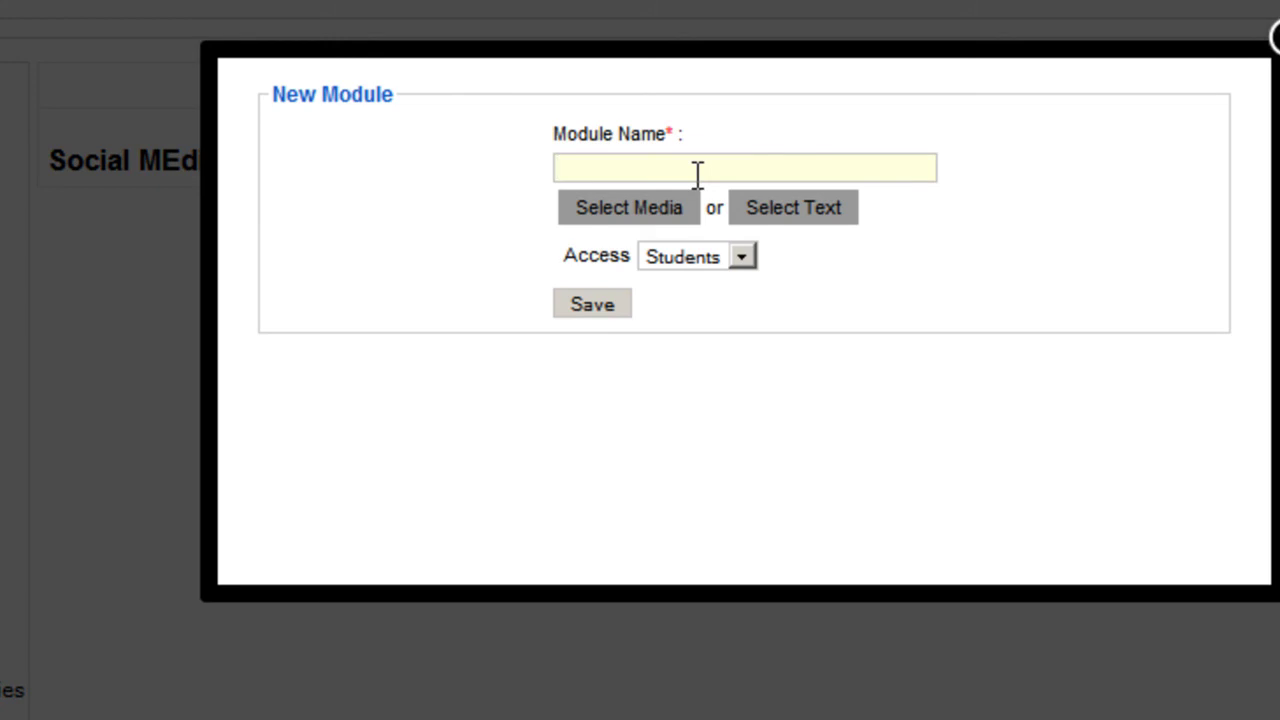
Create a module named "What is social media" in the Social MEdia course, keeping its access set to Students.
text(What is sos)
key(BackSpace)
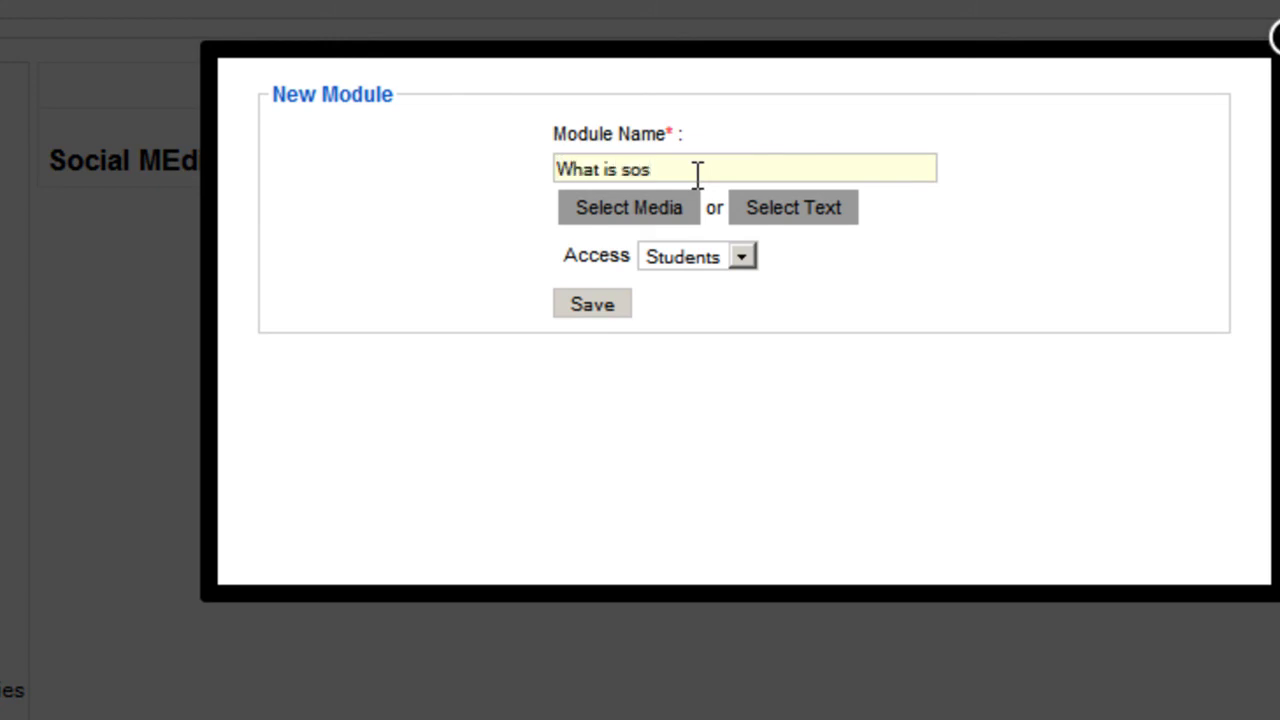
text(cial media)
click(723, 258)
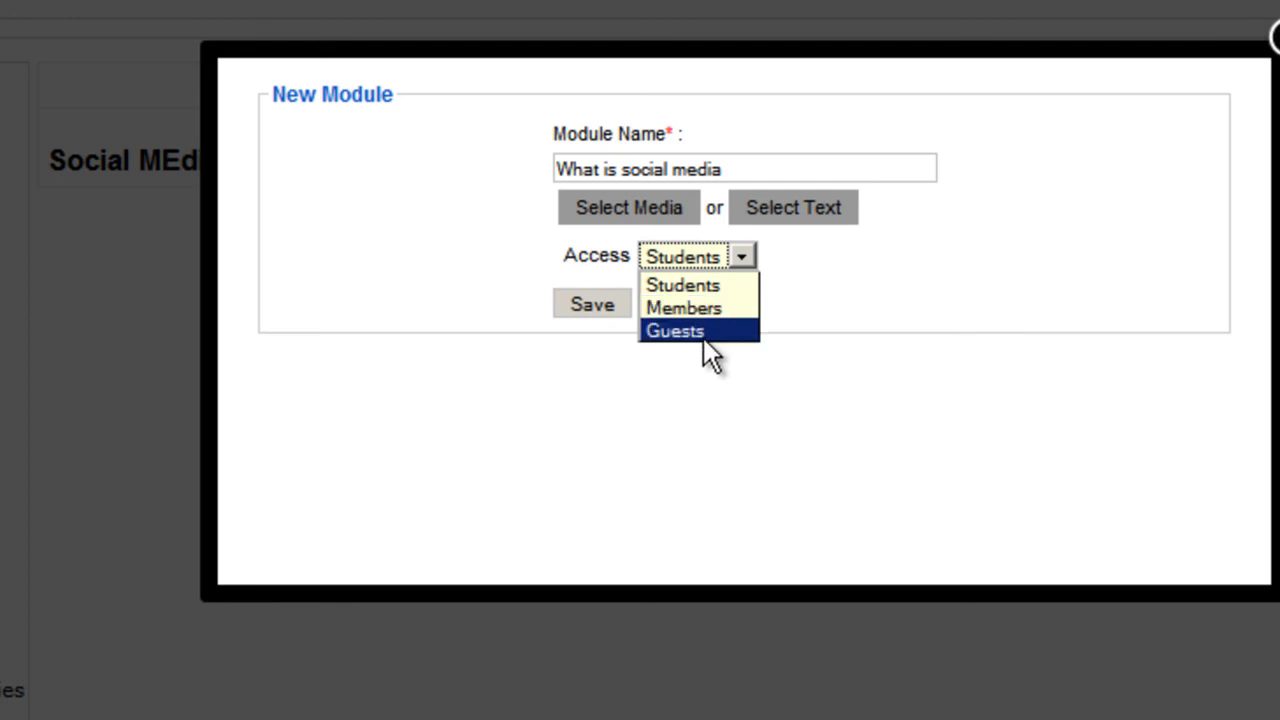
click(603, 312)
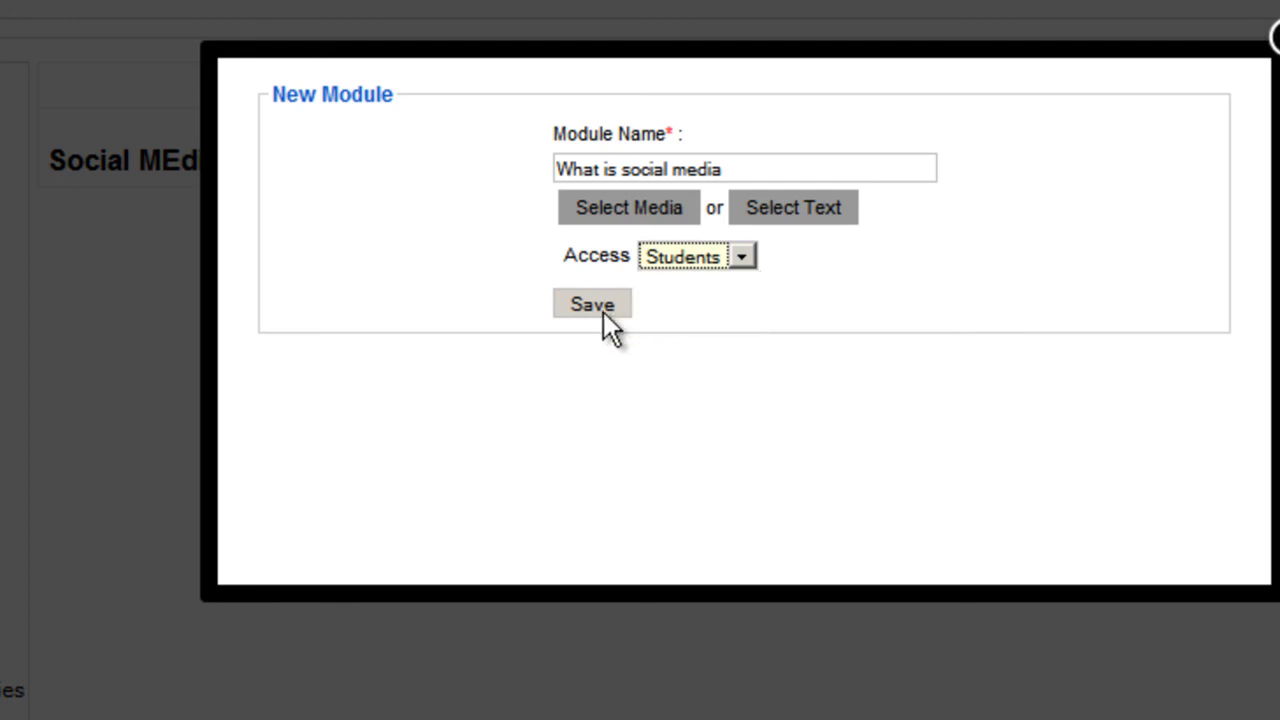
click(604, 308)
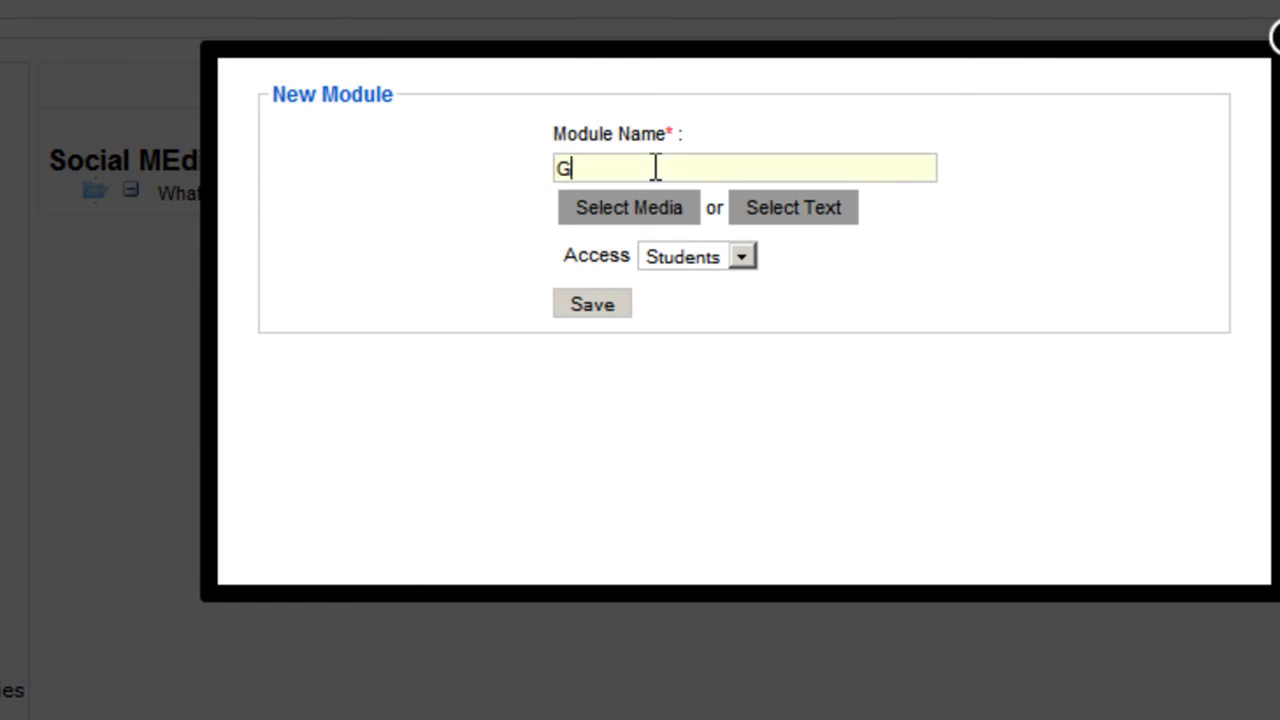
Create a second module named "Getting started" in the Social MEdia course with Students access.
text(ing started)
click(593, 302)
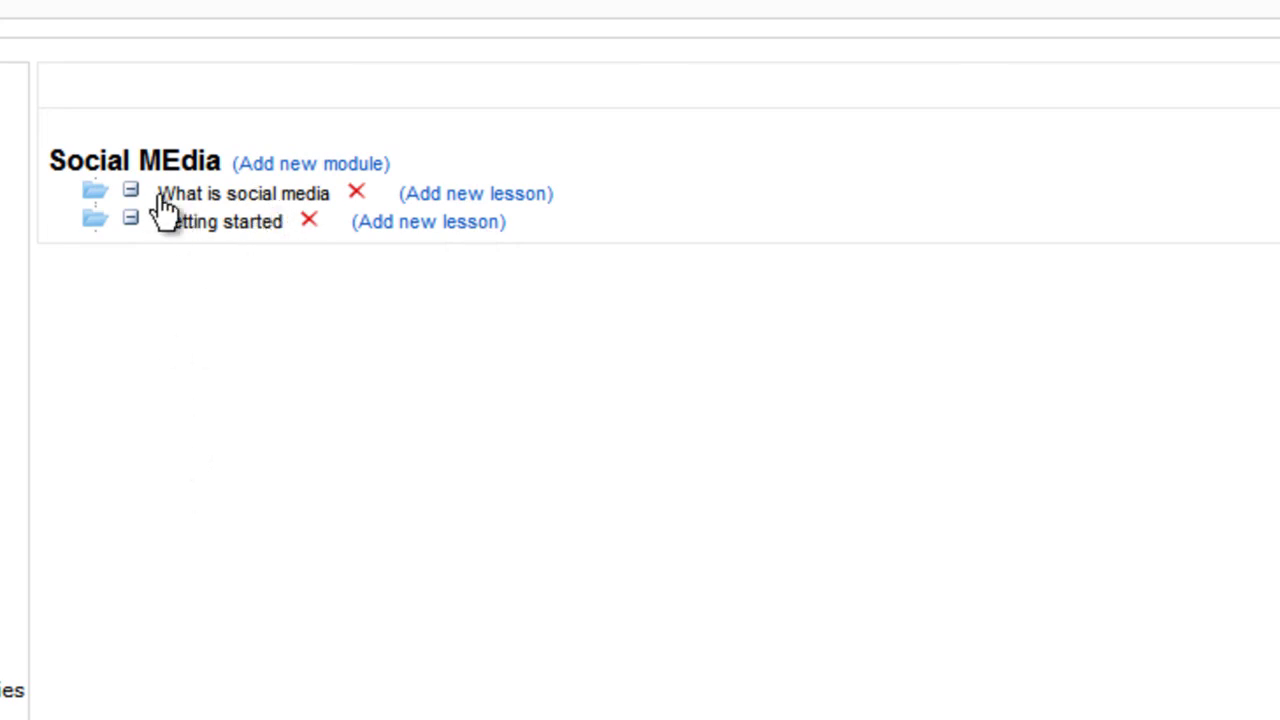
Start a new lesson in the "What is social media" module.
click(448, 195)
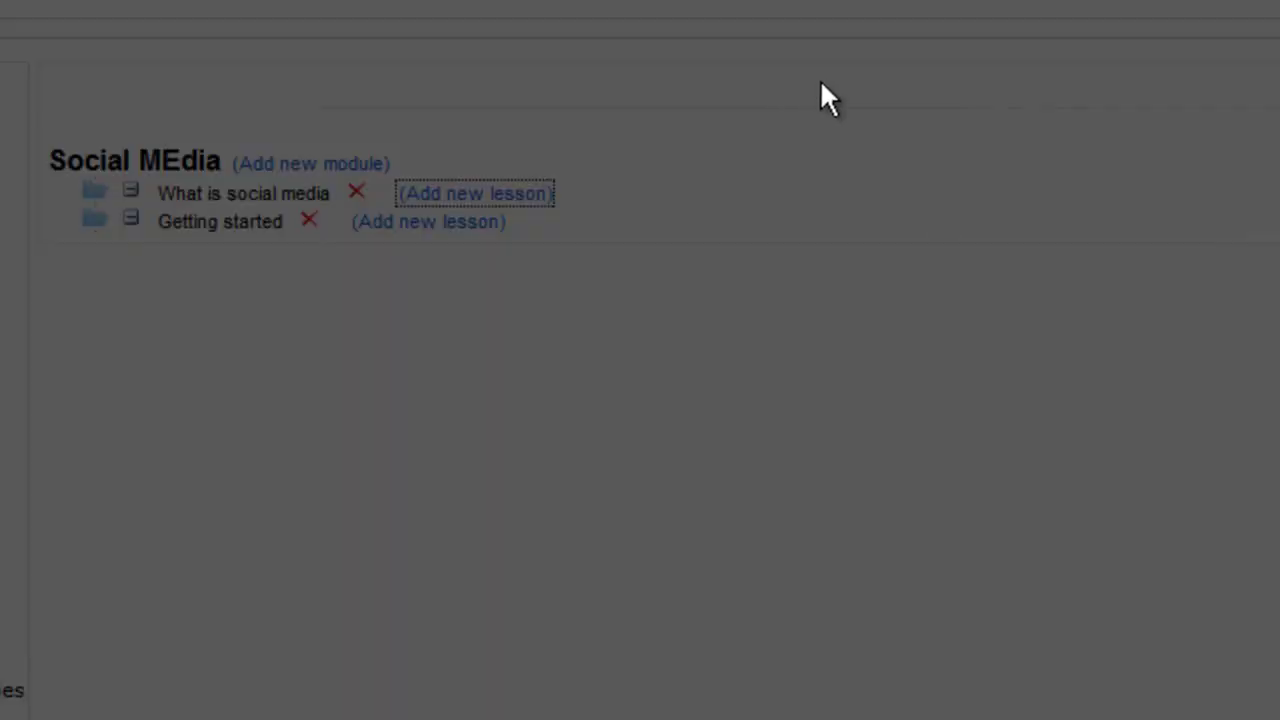